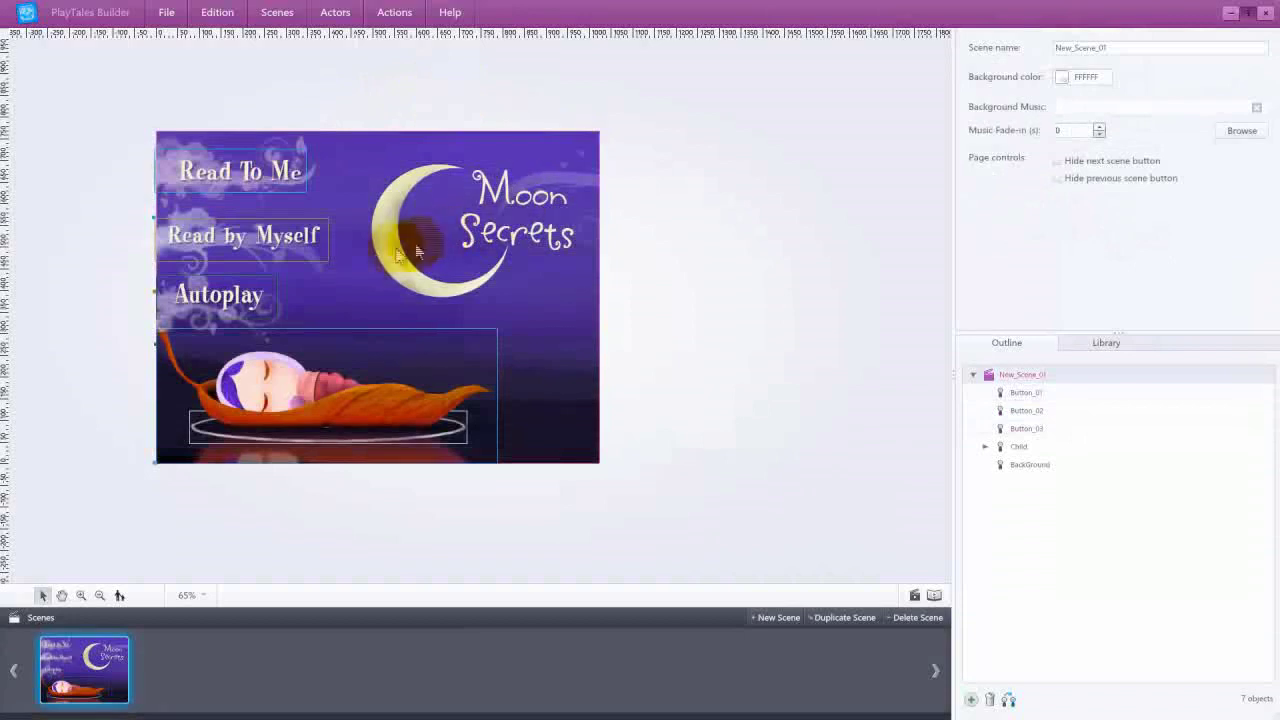
Step: Emulate the title scene to check how its menu buttons and artwork play
{"action": "left_click", "coordinate": [915, 597]}
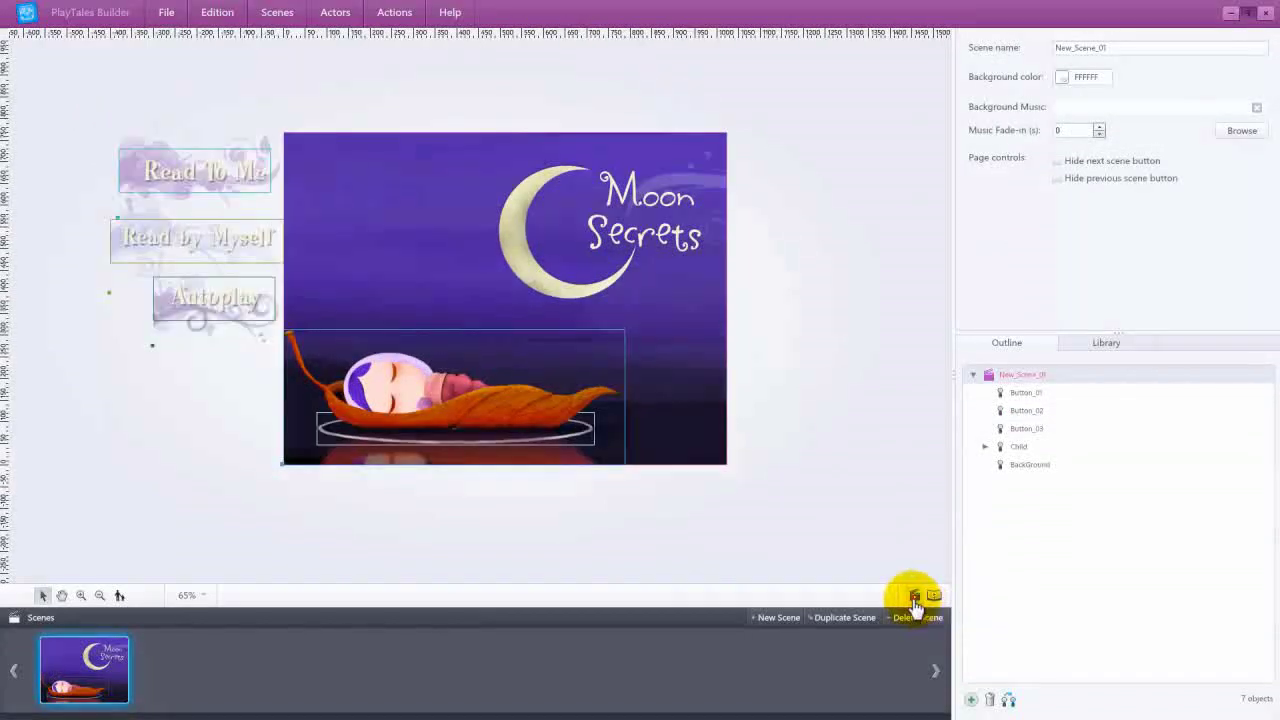
{"action": "left_click", "coordinate": [915, 597]}
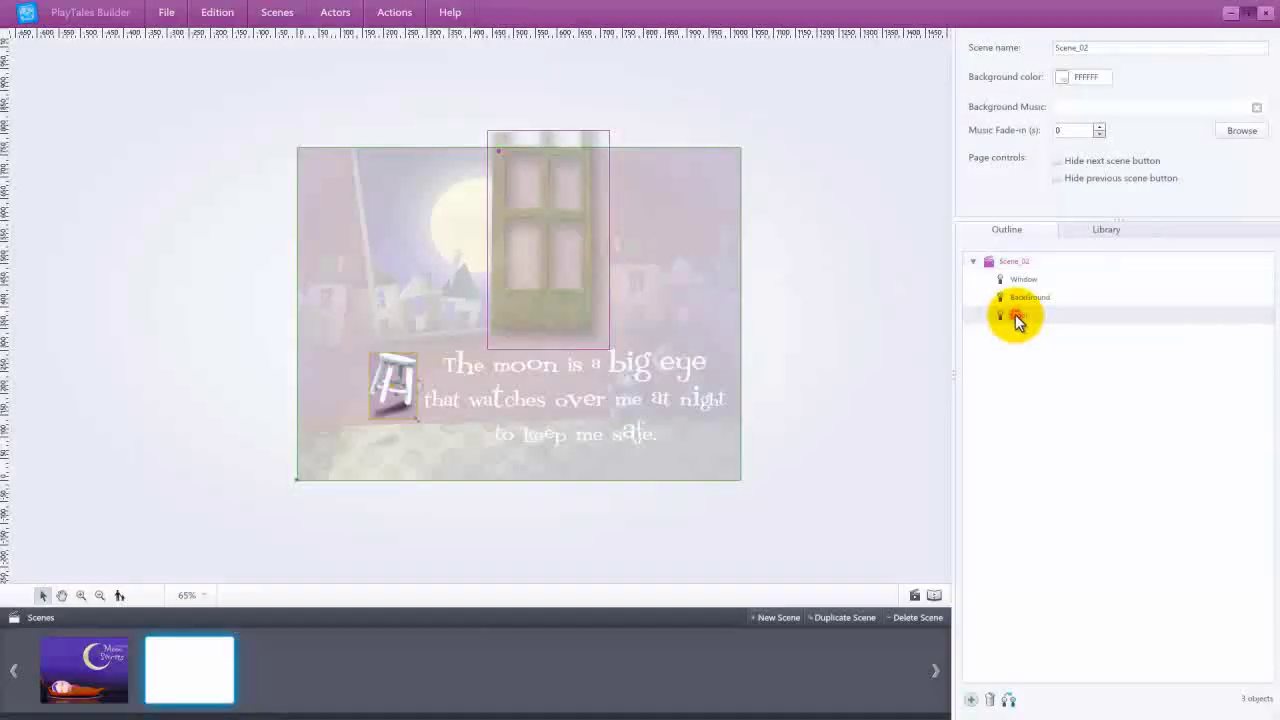
Step: Move the stool in Scene_02 down onto the floor near the lower-left of the scene
{"action": "left_click", "coordinate": [1015, 314]}
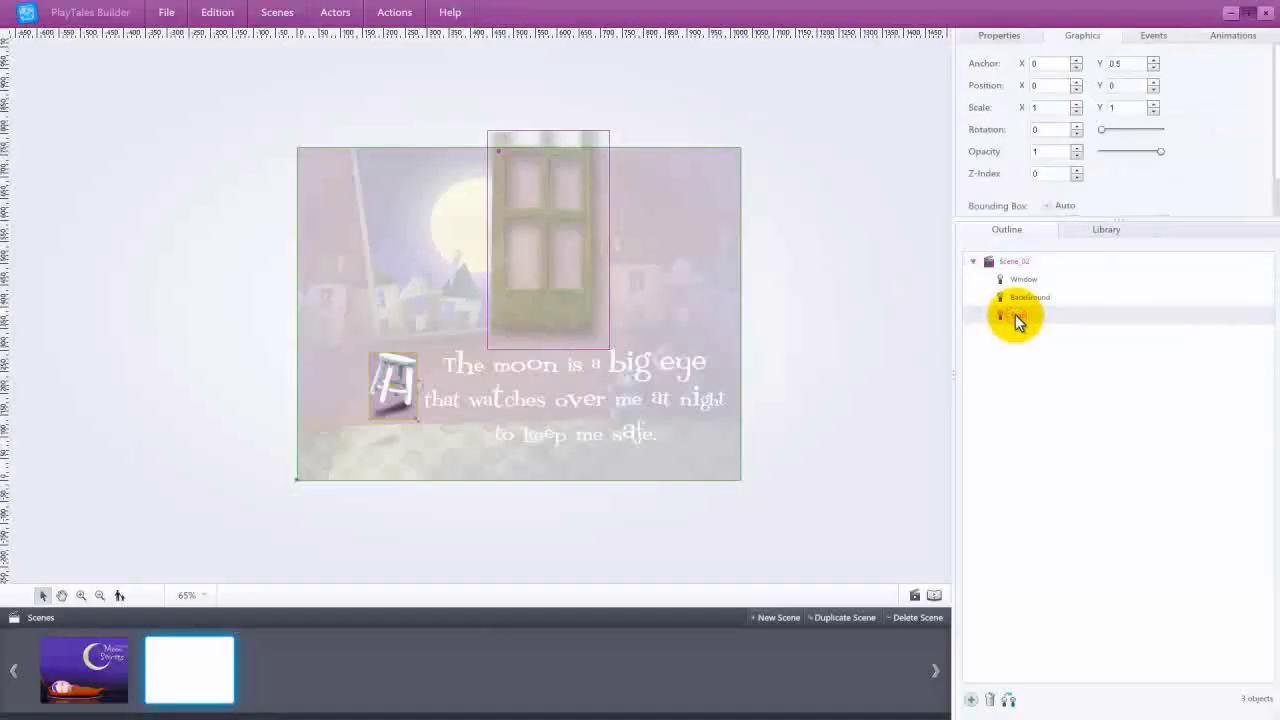
{"action": "left_click", "coordinate": [418, 402]}
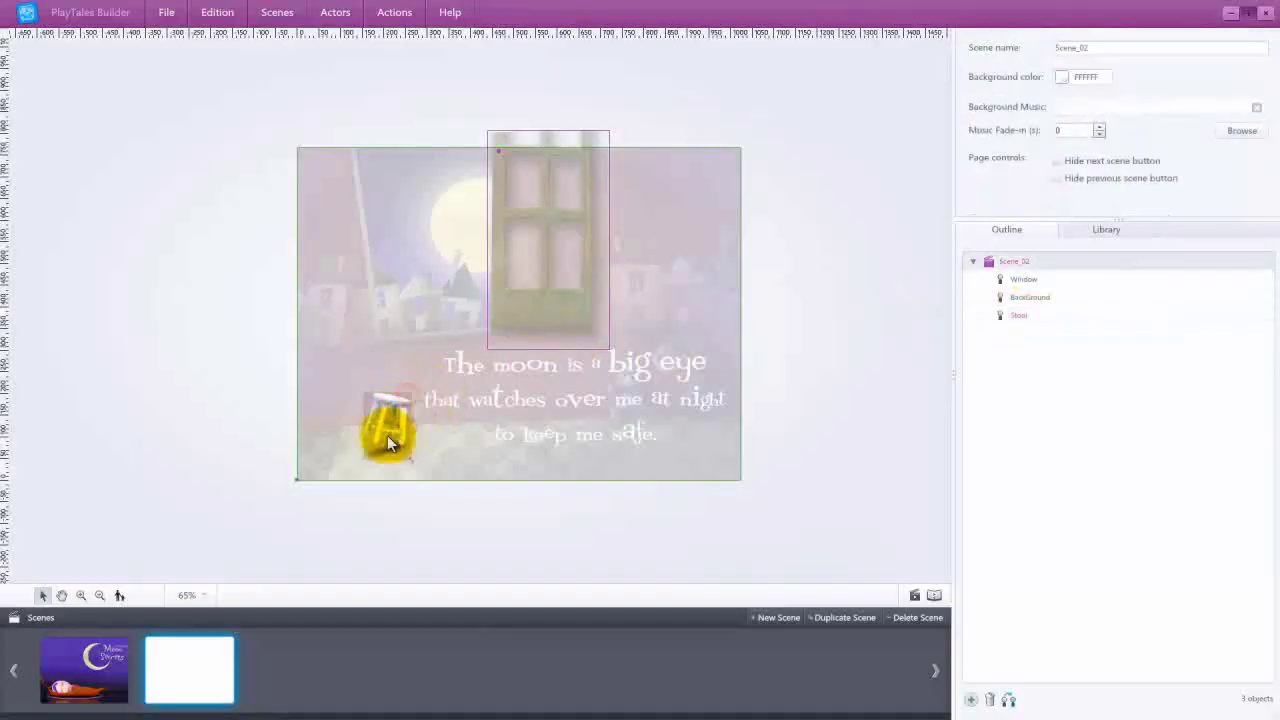
{"action": "left_click_drag", "start_coordinate": [383, 421], "coordinate": [391, 426]}
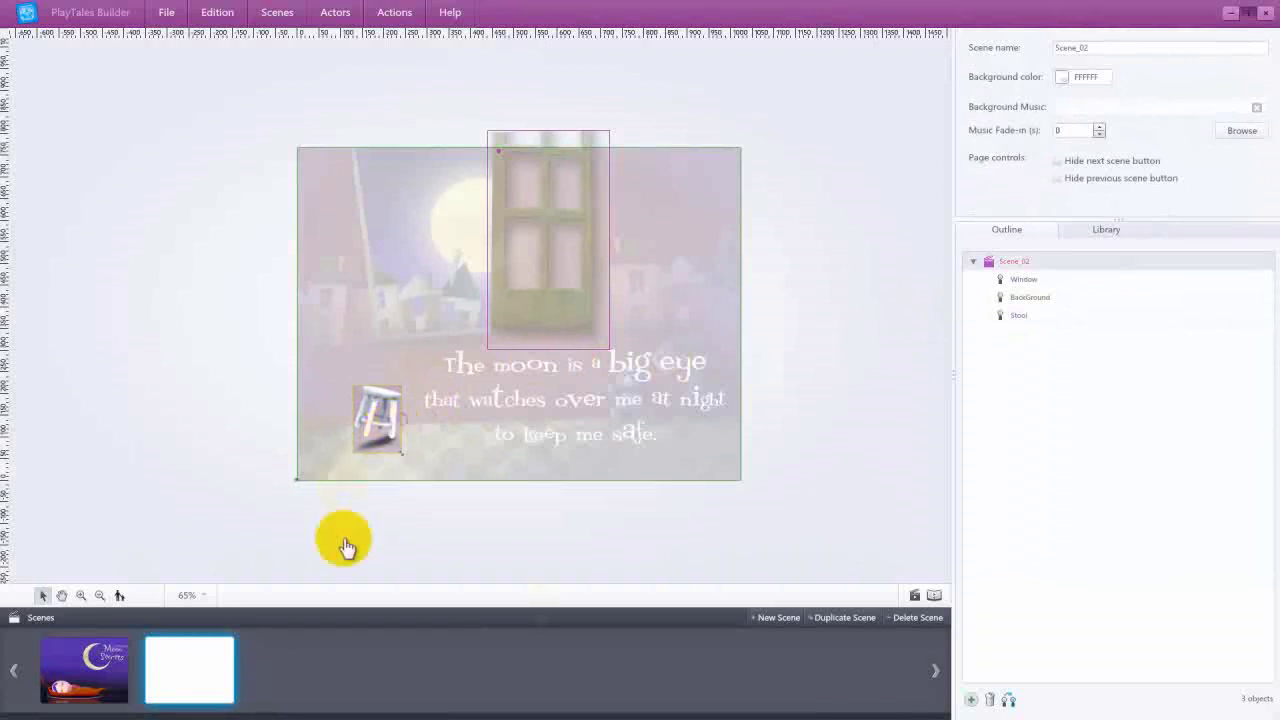
Step: Tilt the stool slightly with a small freehand rotation
{"action": "left_click", "coordinate": [82, 595]}
{"action": "left_click", "coordinate": [82, 595]}
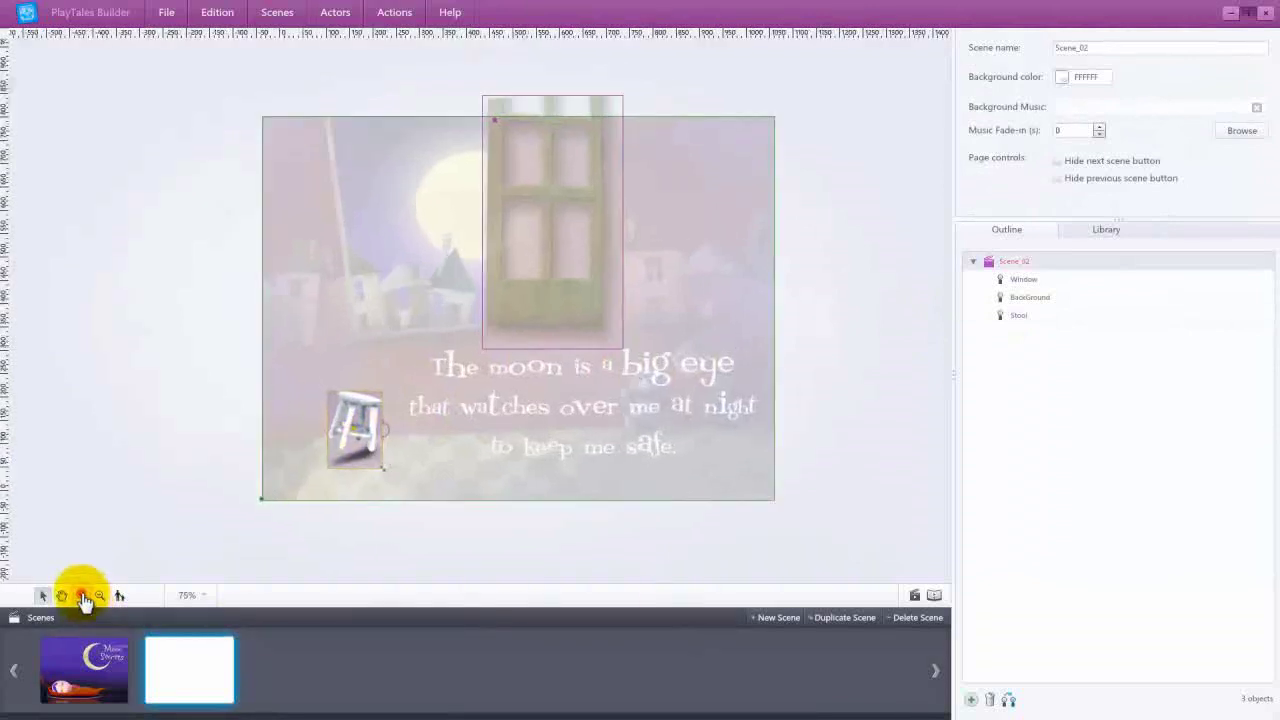
{"action": "left_click", "coordinate": [82, 595]}
{"action": "left_click", "coordinate": [82, 595]}
{"action": "left_click", "coordinate": [82, 595]}
{"action": "left_click", "coordinate": [82, 595]}
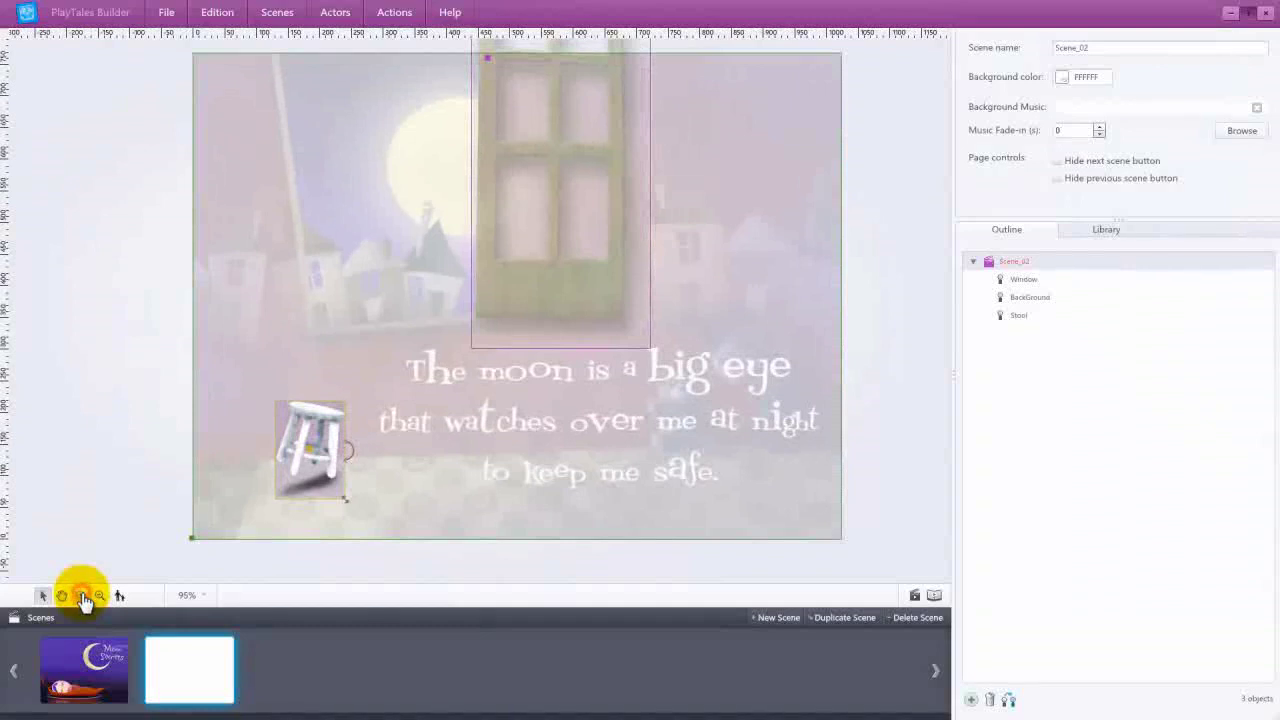
{"action": "left_click", "coordinate": [82, 595]}
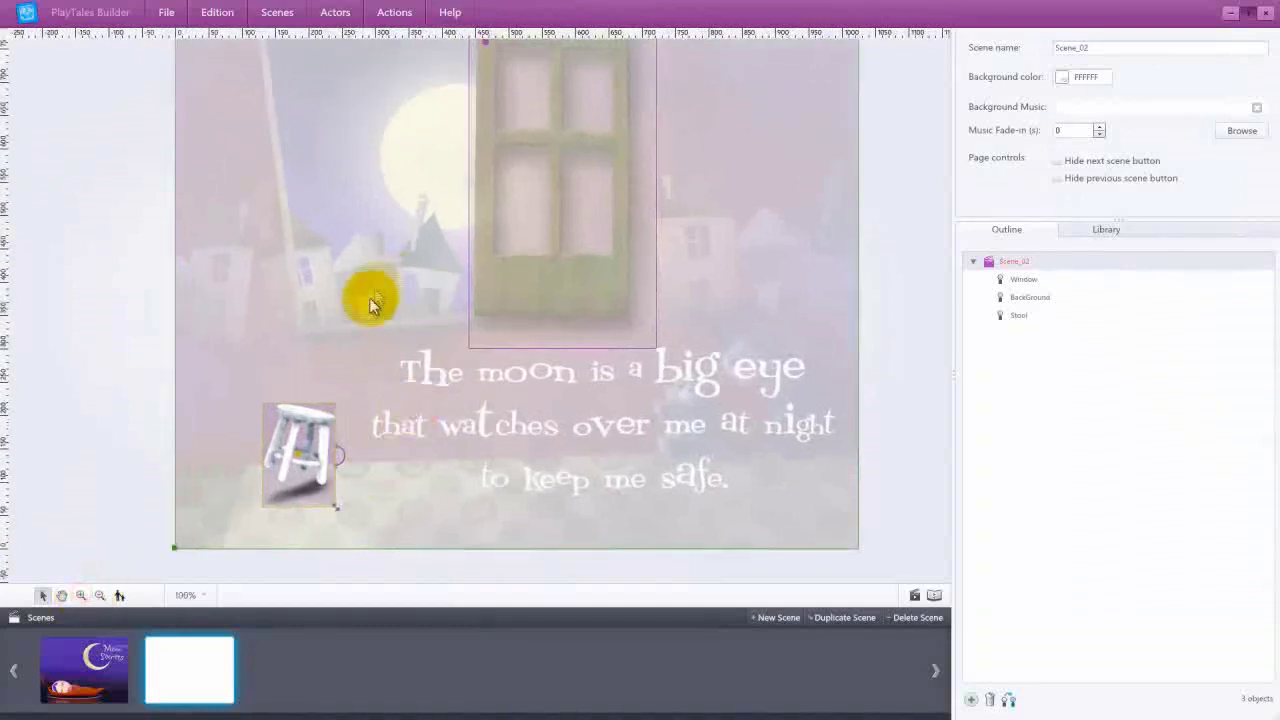
{"action": "left_click_drag", "start_coordinate": [352, 452], "coordinate": [352, 456]}
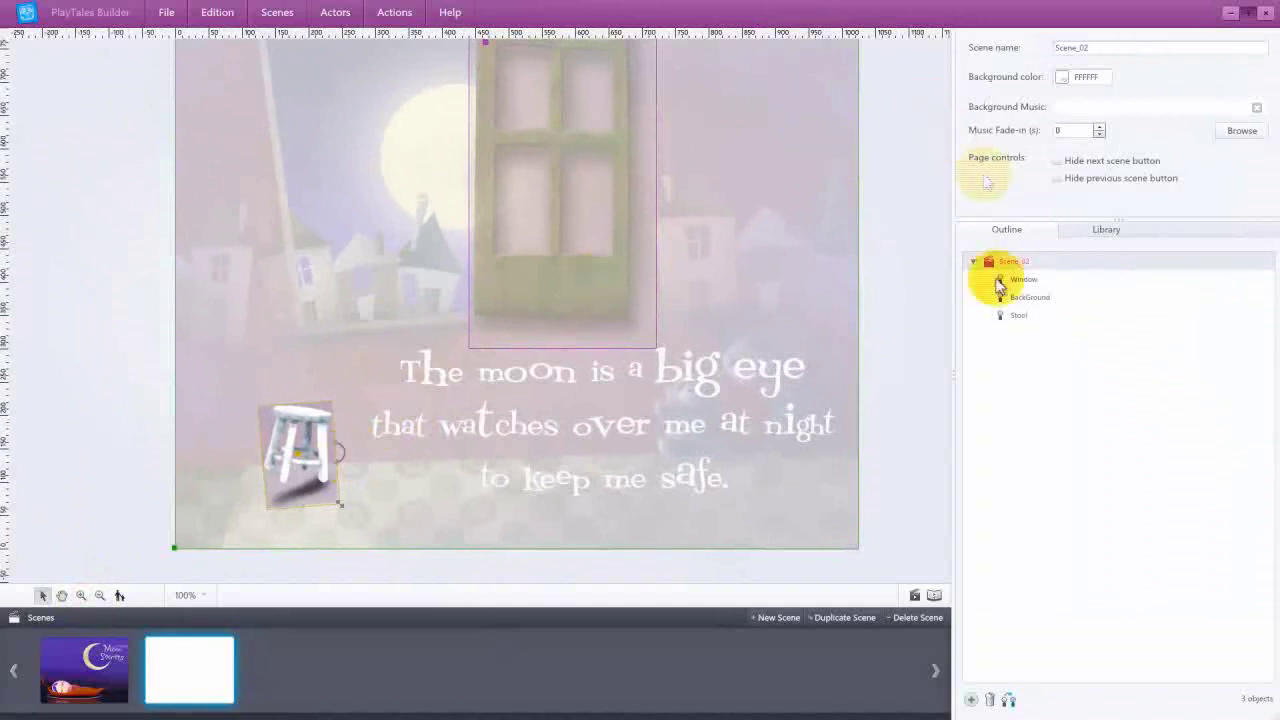
Step: Duplicate the child's hair actor nested under the head in the stool's hierarchy
{"action": "left_click", "coordinate": [1011, 315]}
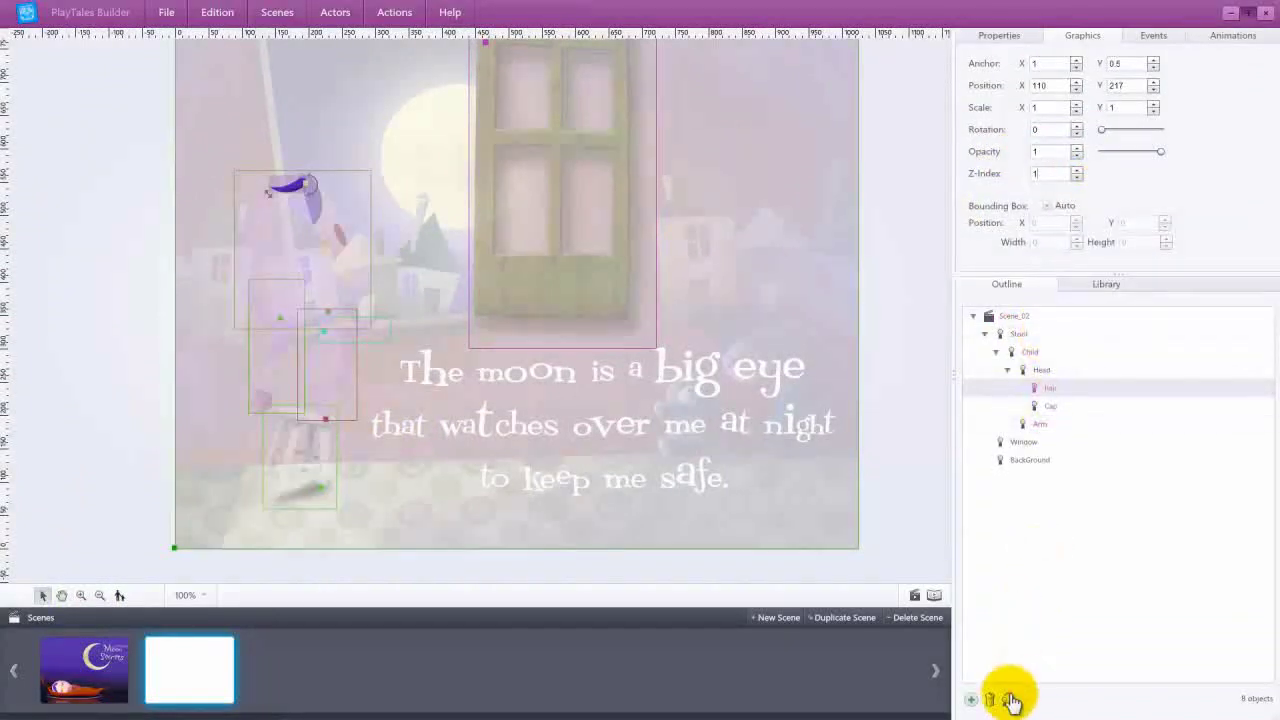
{"action": "left_click", "coordinate": [1012, 700]}
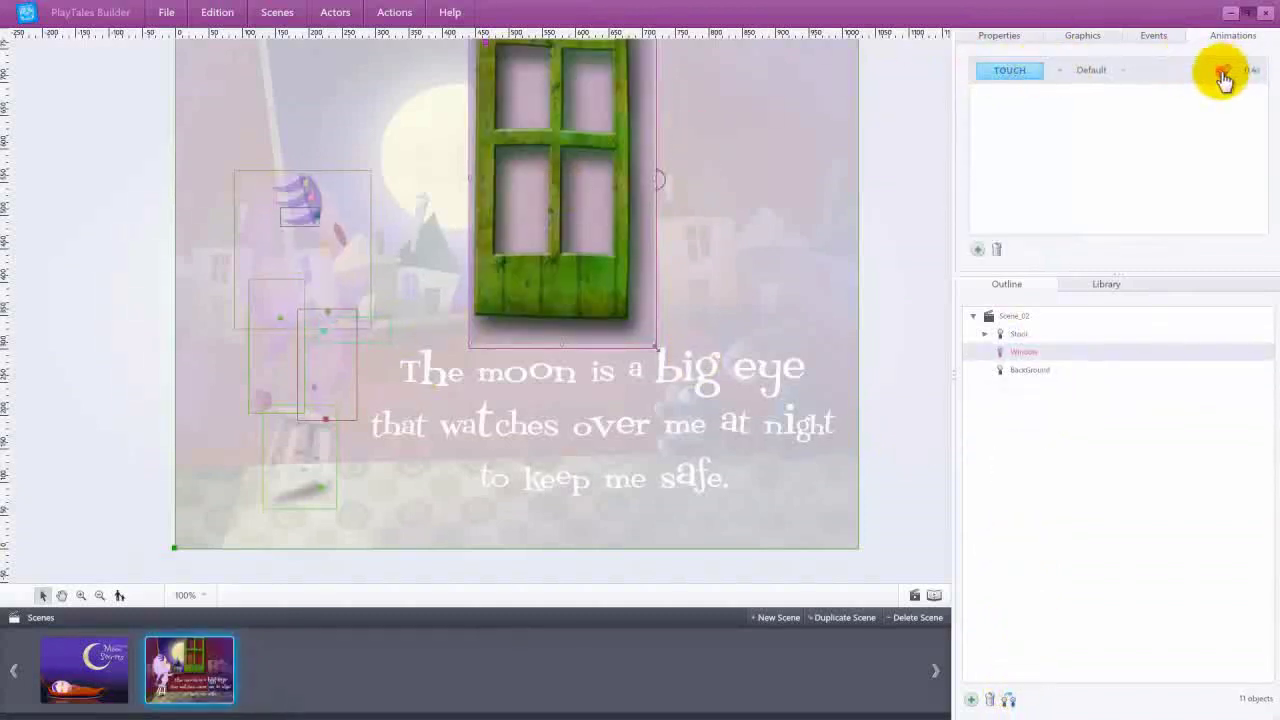
Step: Extend the Window's touch animation with a 1-second Delay on both timelines, then a Rotate on the first and a Scale on the second
{"action": "left_click", "coordinate": [1222, 75]}
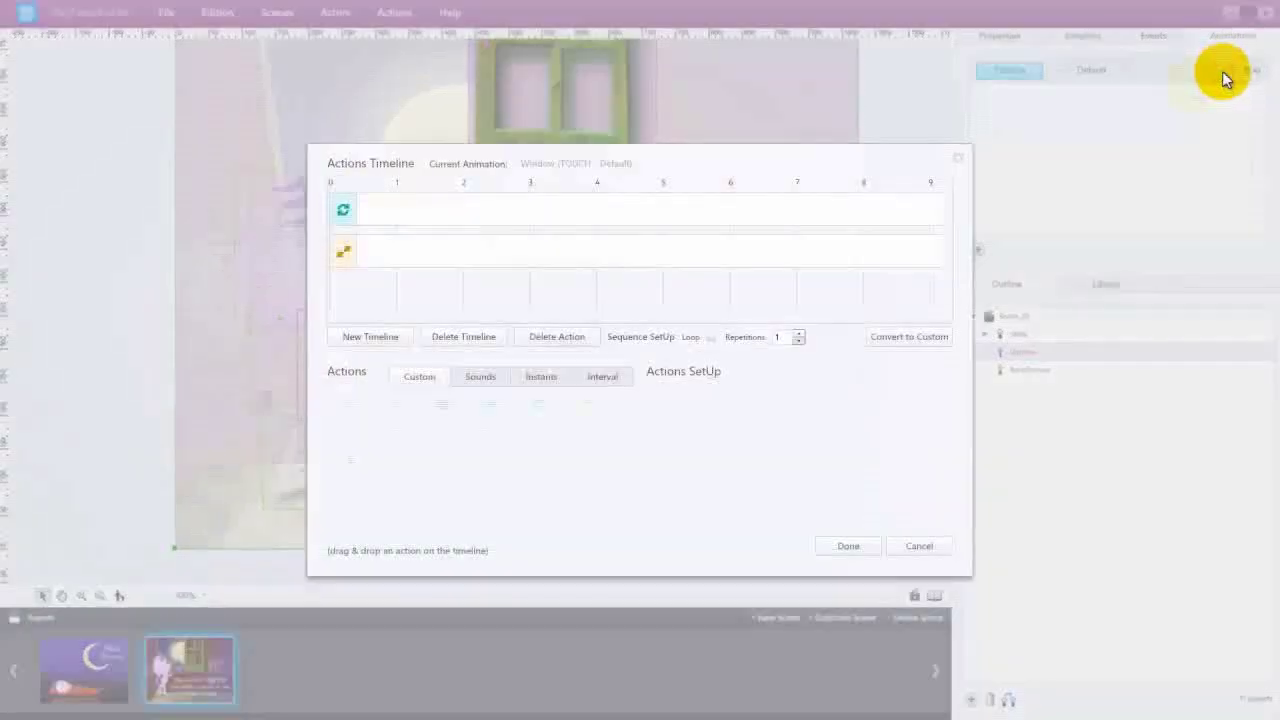
{"action": "left_click", "coordinate": [345, 209]}
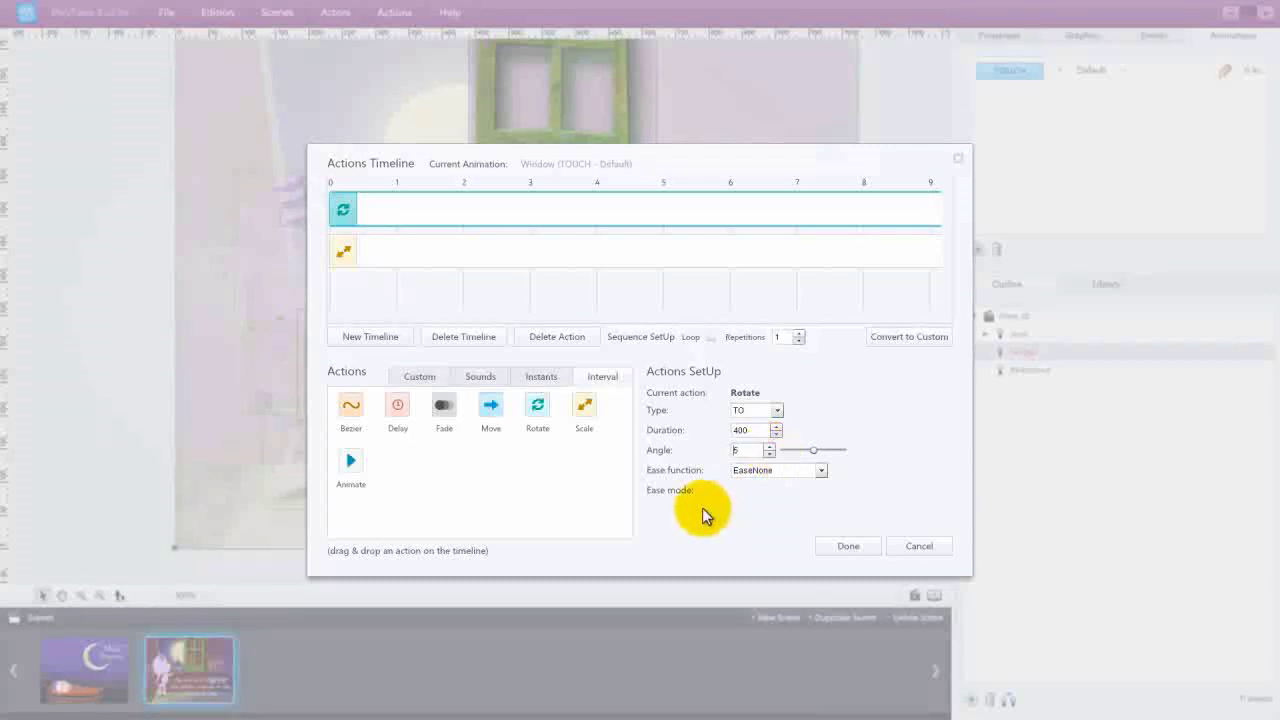
{"action": "left_click_drag", "start_coordinate": [398, 404], "coordinate": [381, 255]}
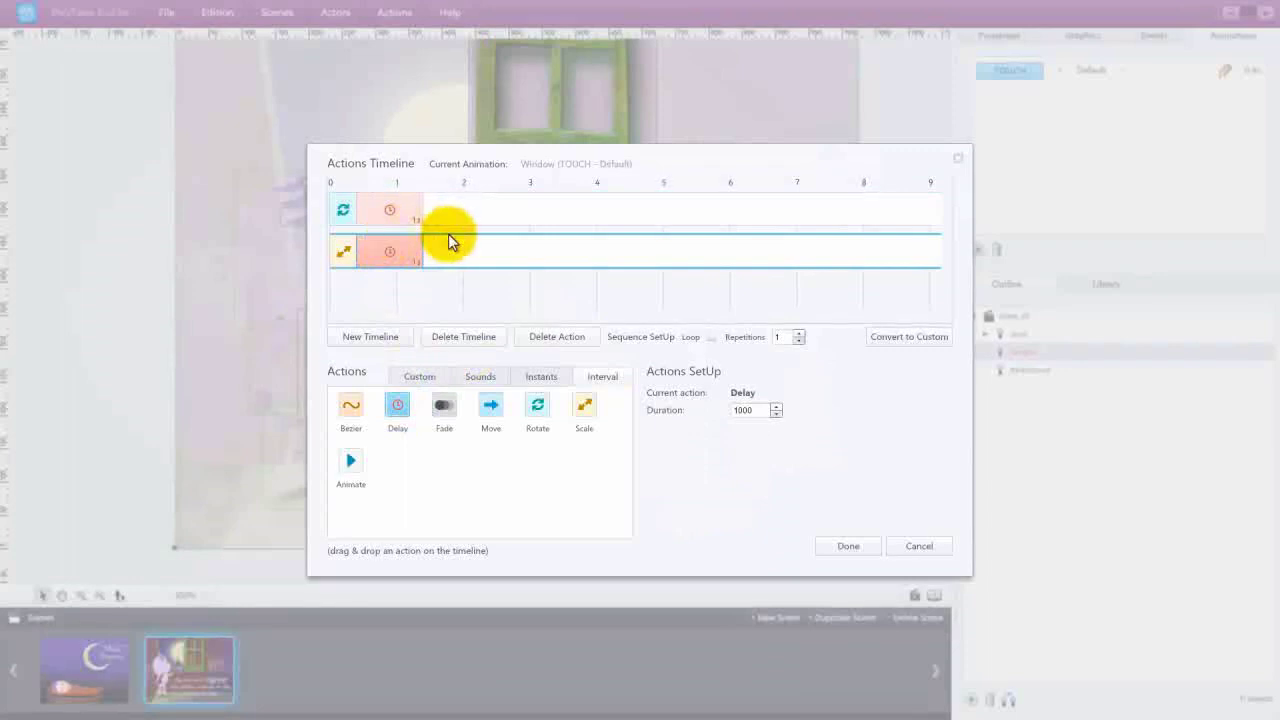
{"action": "left_click_drag", "start_coordinate": [537, 404], "coordinate": [462, 209]}
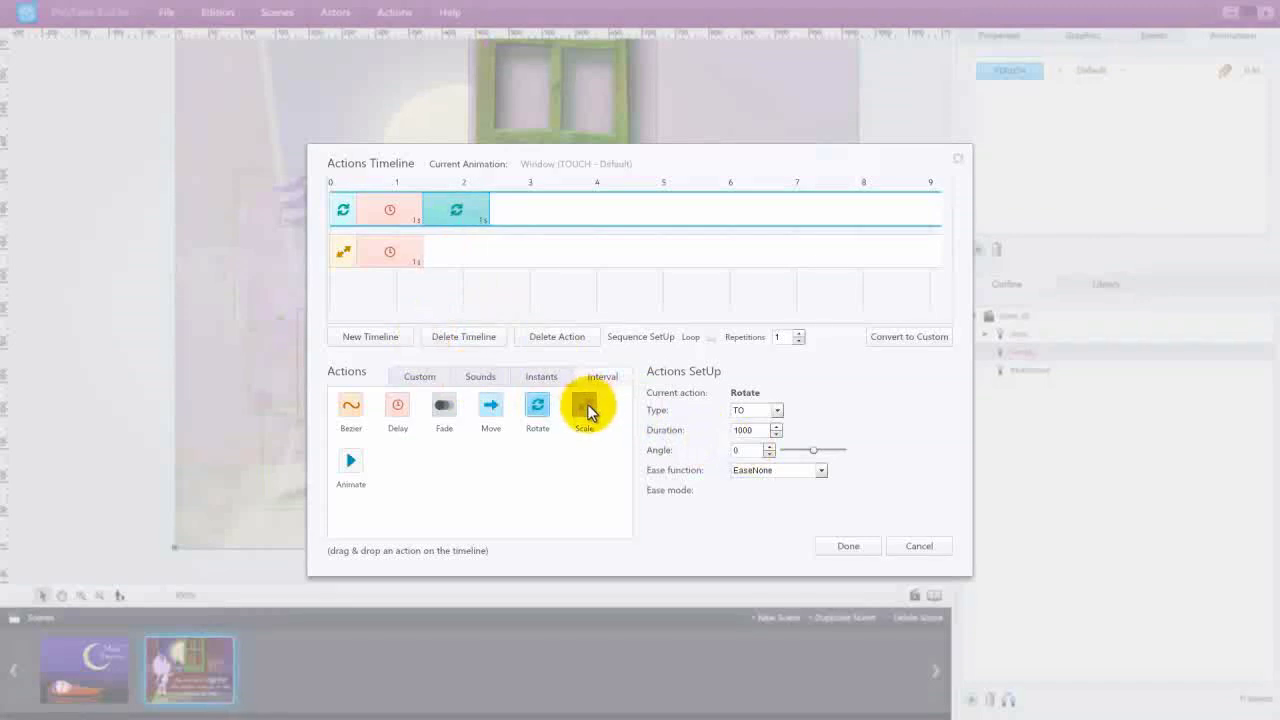
{"action": "left_click_drag", "start_coordinate": [586, 410], "coordinate": [455, 251]}
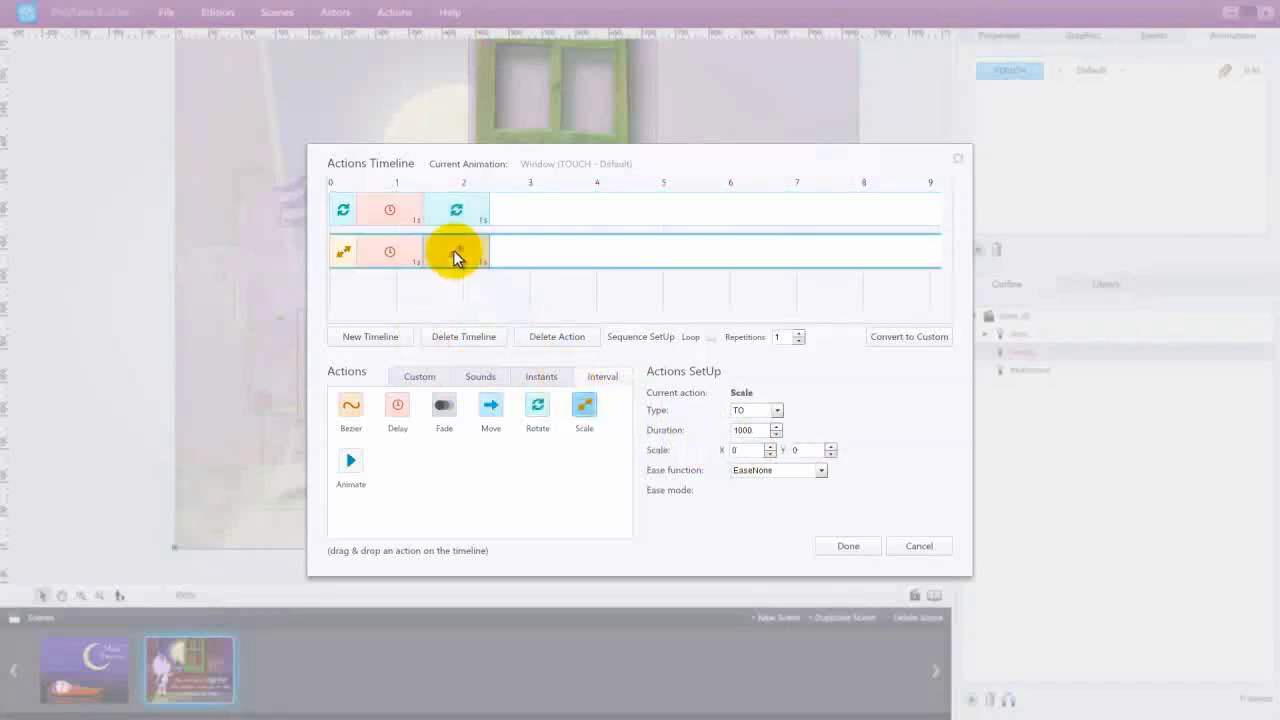
{"action": "left_click", "coordinate": [340, 254]}
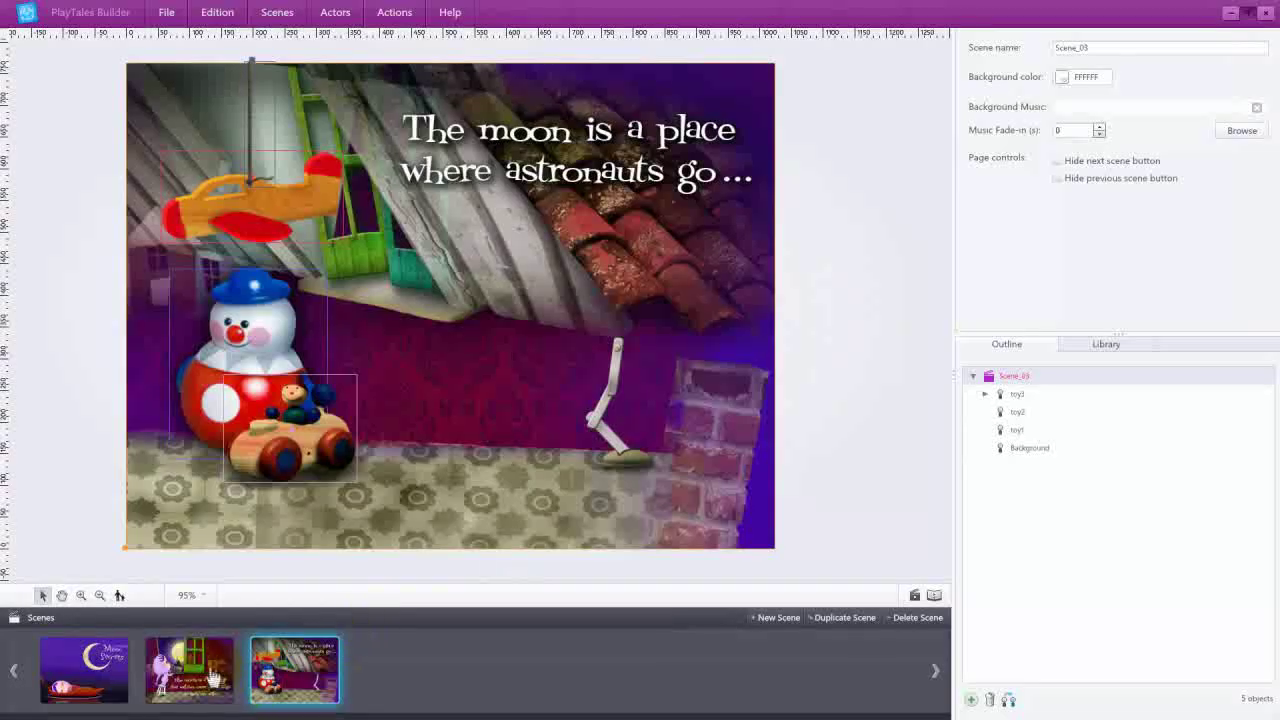
Step: Copy the Child actor nested under the stool in Scene_02
{"action": "left_click", "coordinate": [200, 678]}
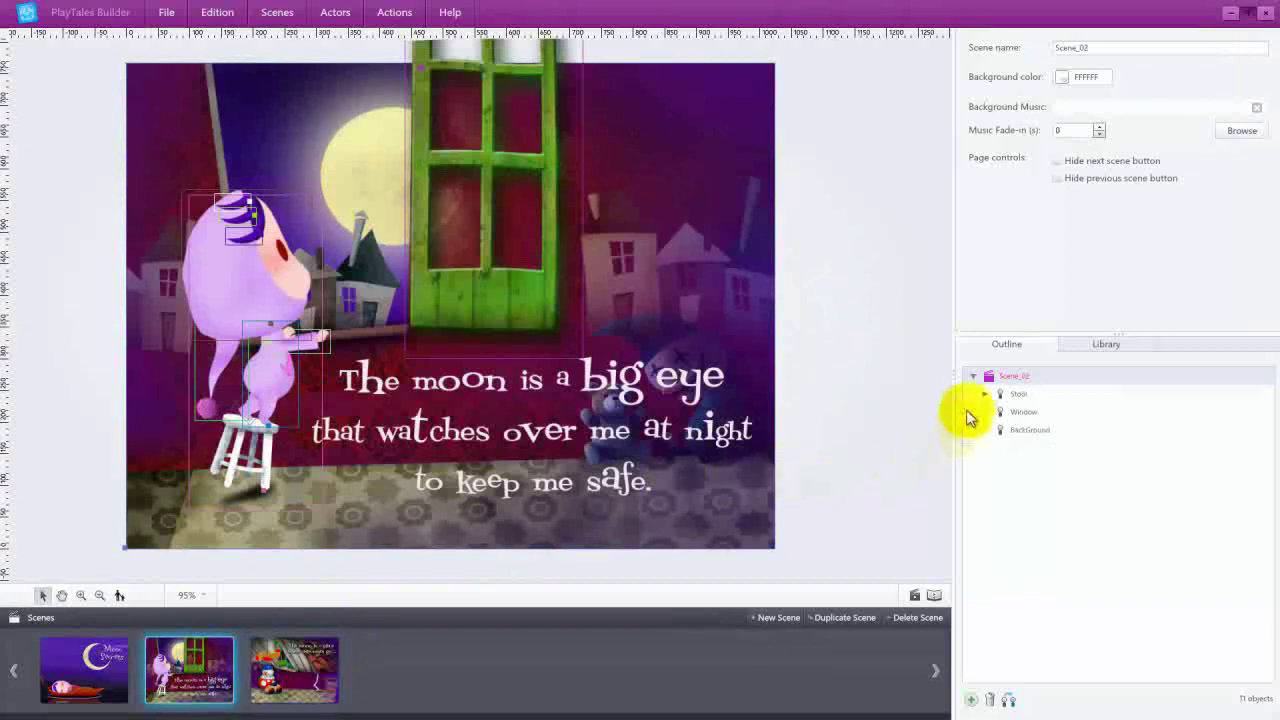
{"action": "left_click", "coordinate": [985, 394]}
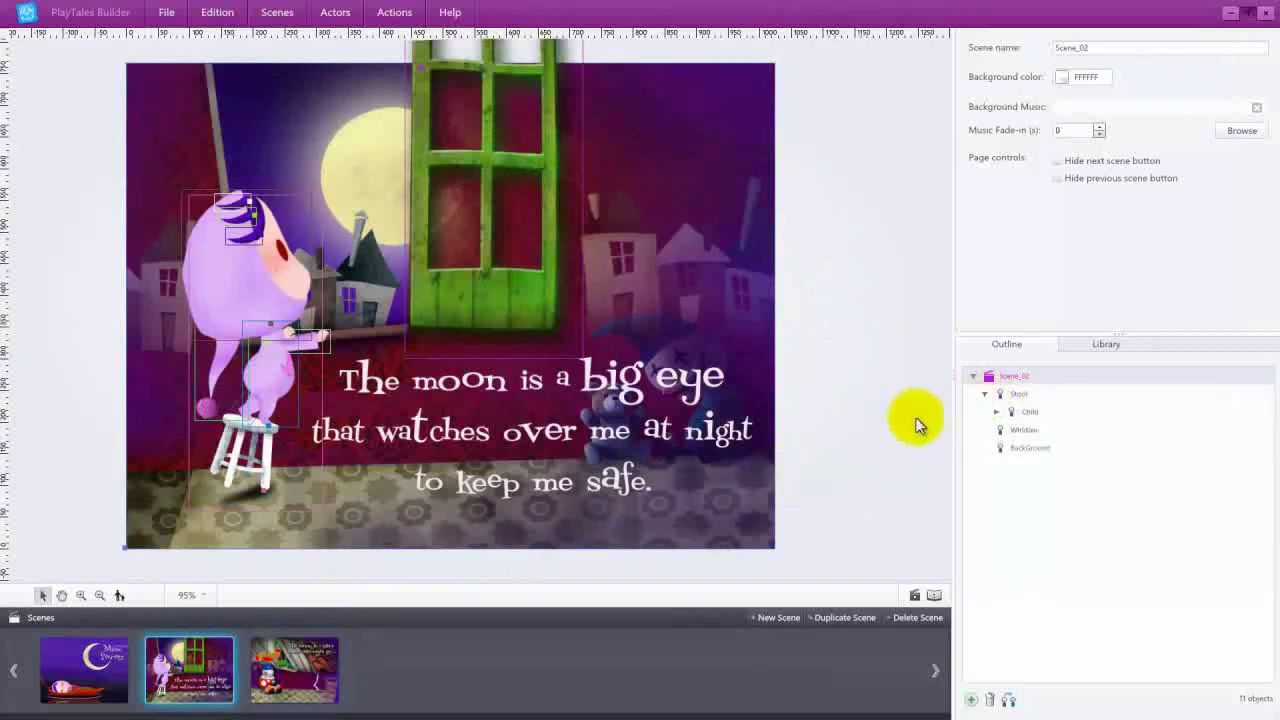
{"action": "left_click", "coordinate": [1030, 412]}
{"action": "double_click", "coordinate": [1032, 414]}
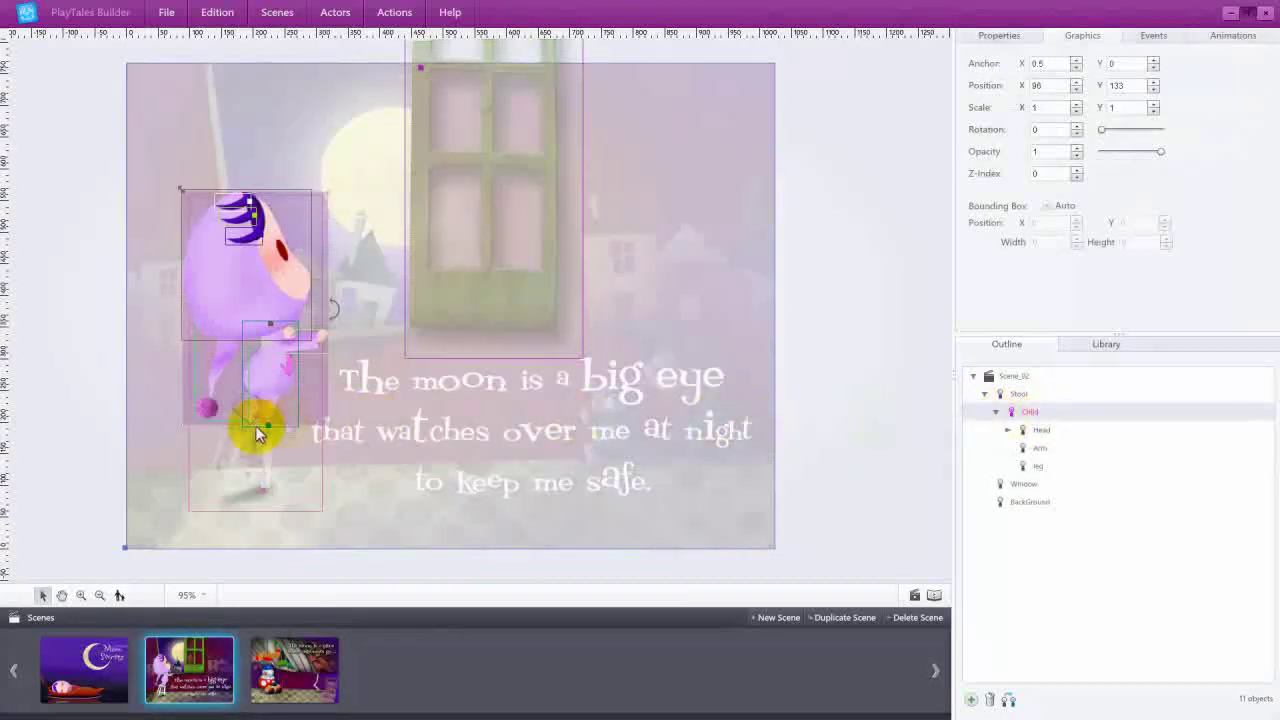
{"action": "left_click", "coordinate": [218, 14]}
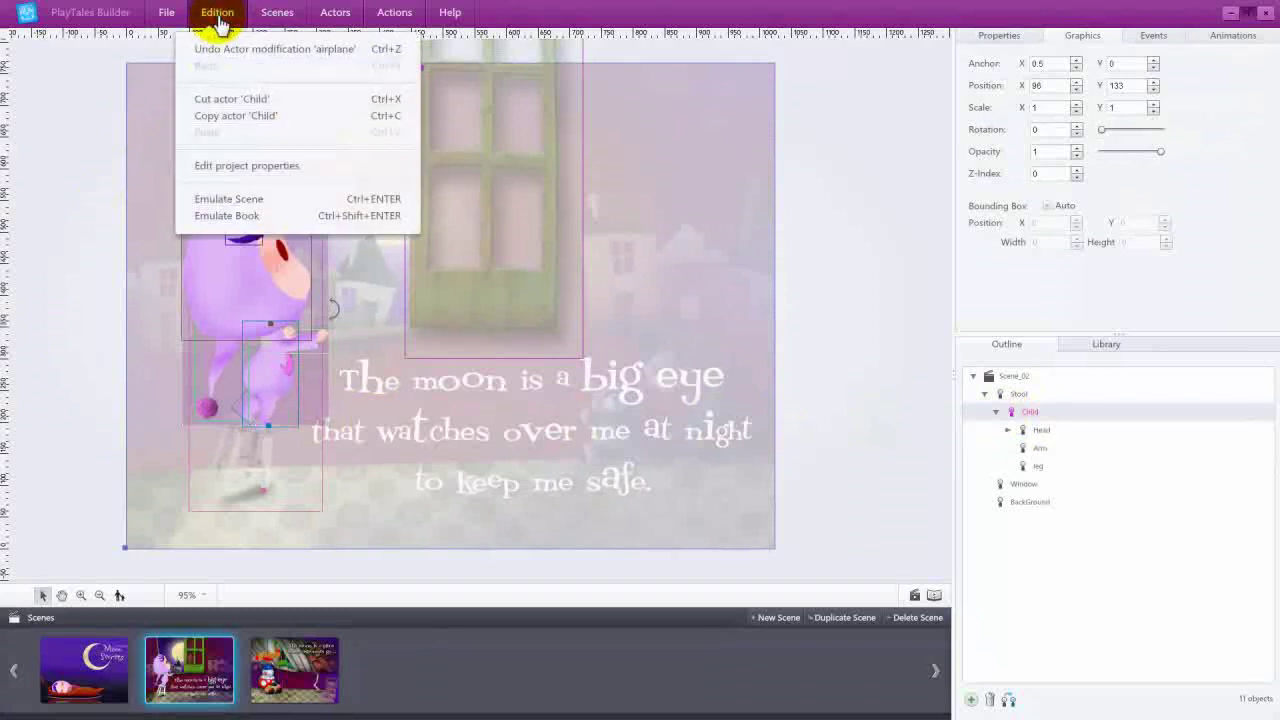
{"action": "left_click", "coordinate": [233, 117]}
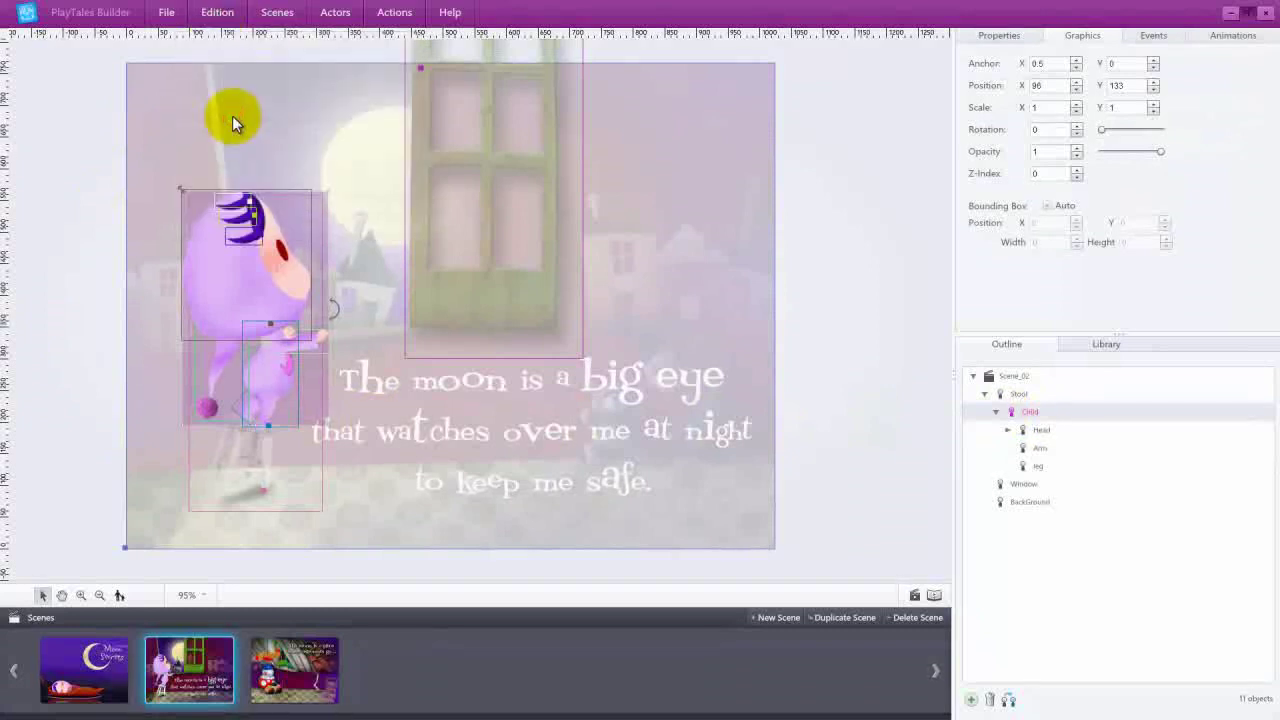
Step: Paste the copied Child actor into Scene_03 at the scene's root level
{"action": "left_click", "coordinate": [300, 662]}
{"action": "left_click", "coordinate": [985, 375]}
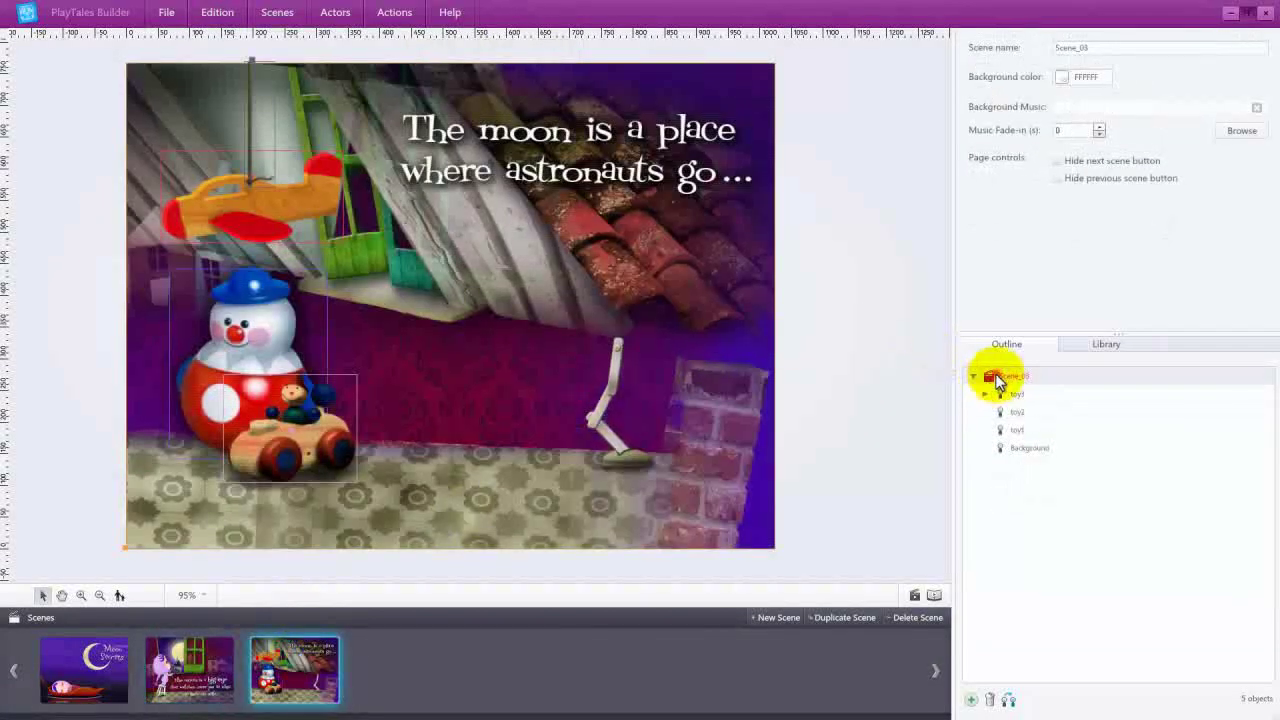
{"action": "left_click", "coordinate": [217, 13]}
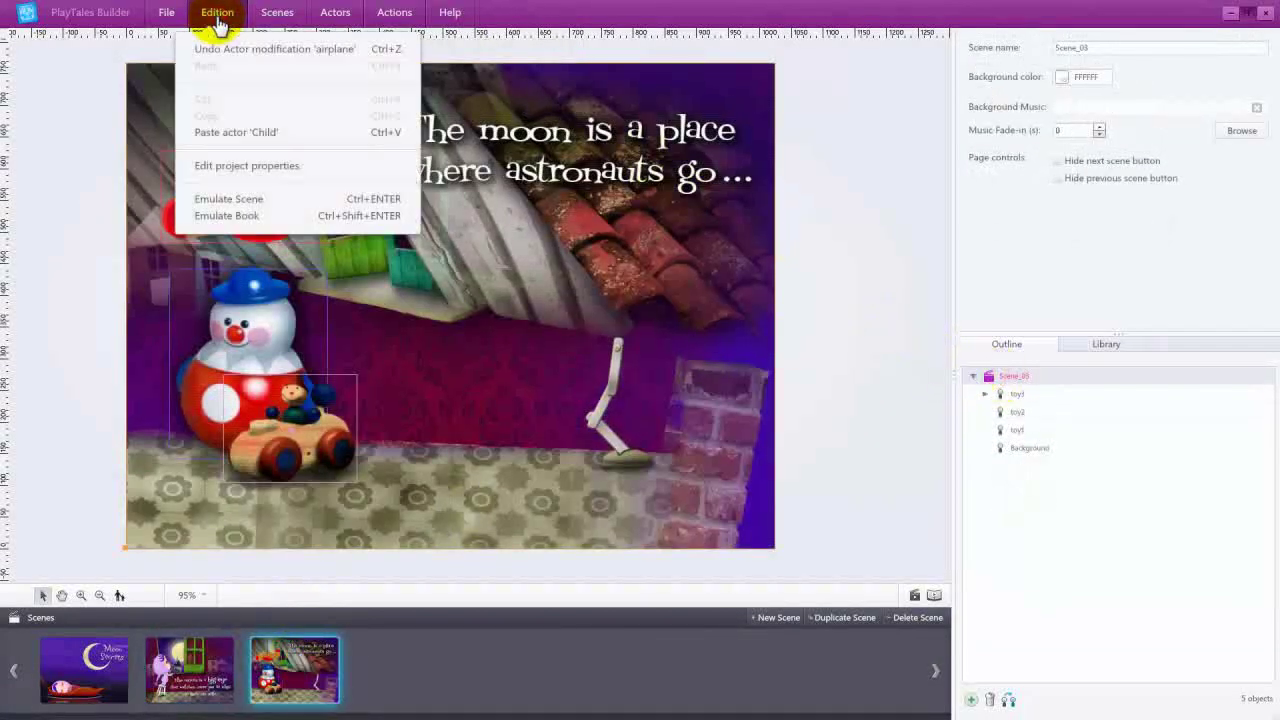
{"action": "left_click", "coordinate": [223, 130]}
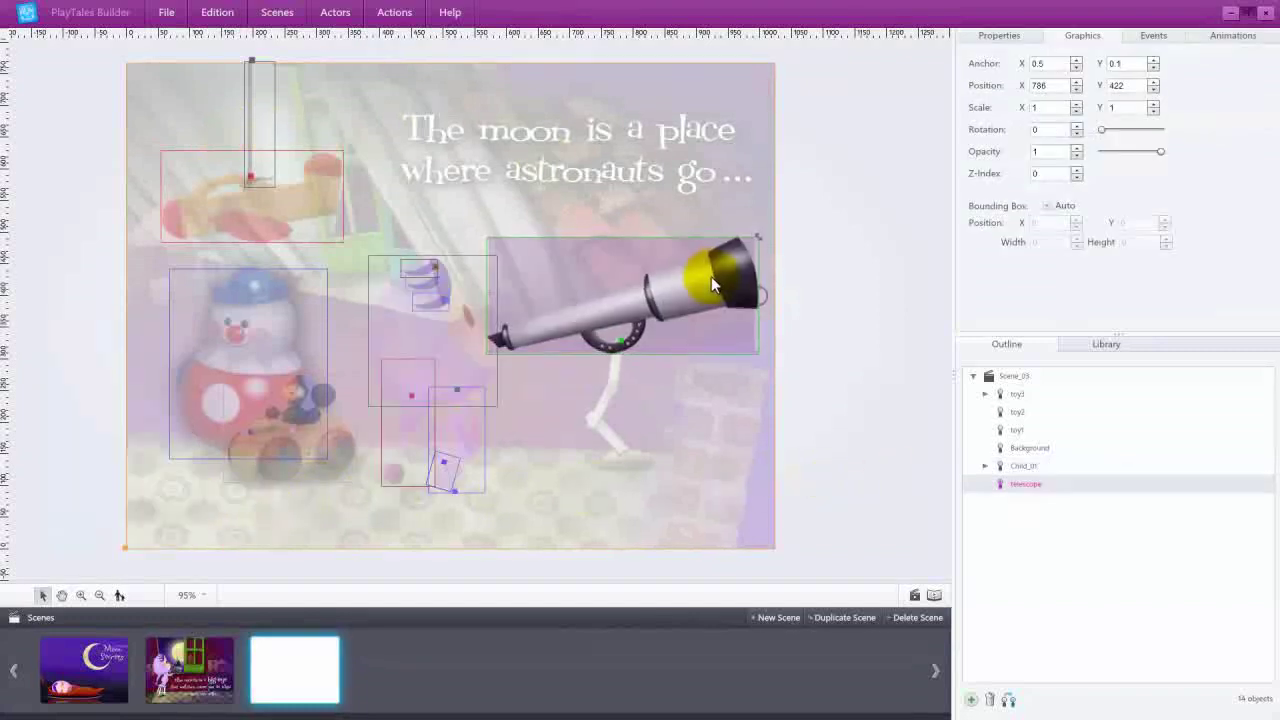
Step: Move the telescope up to about X 783, Y 339 and set its rotation to 35
{"action": "left_click_drag", "start_coordinate": [711, 275], "coordinate": [711, 271]}
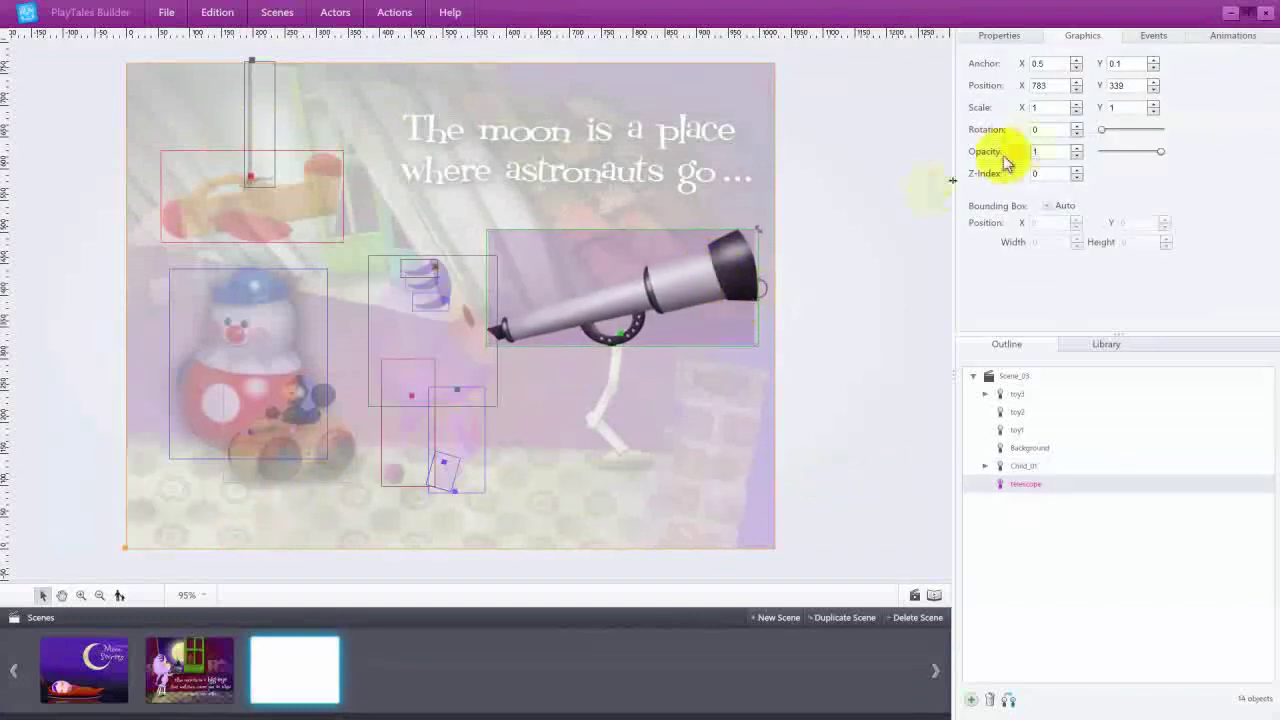
{"action": "left_click_drag", "start_coordinate": [766, 292], "coordinate": [770, 372]}
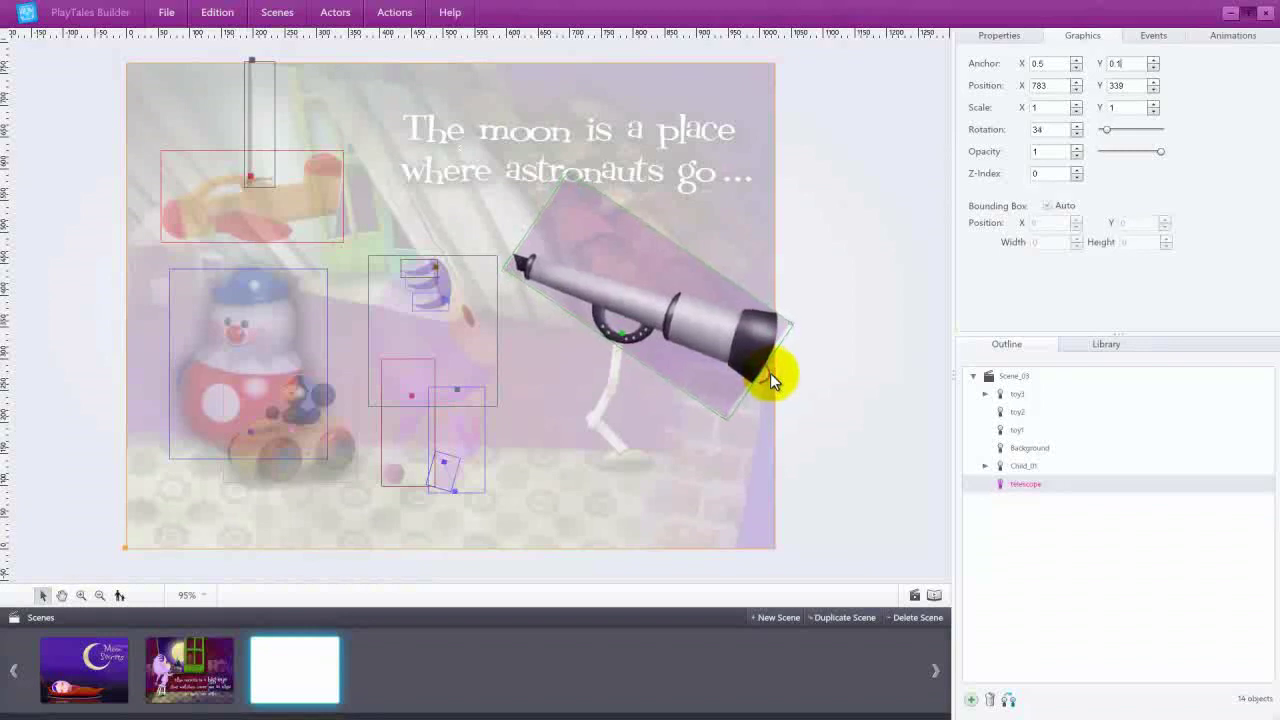
{"action": "left_click_drag", "start_coordinate": [1049, 129], "coordinate": [1003, 135]}
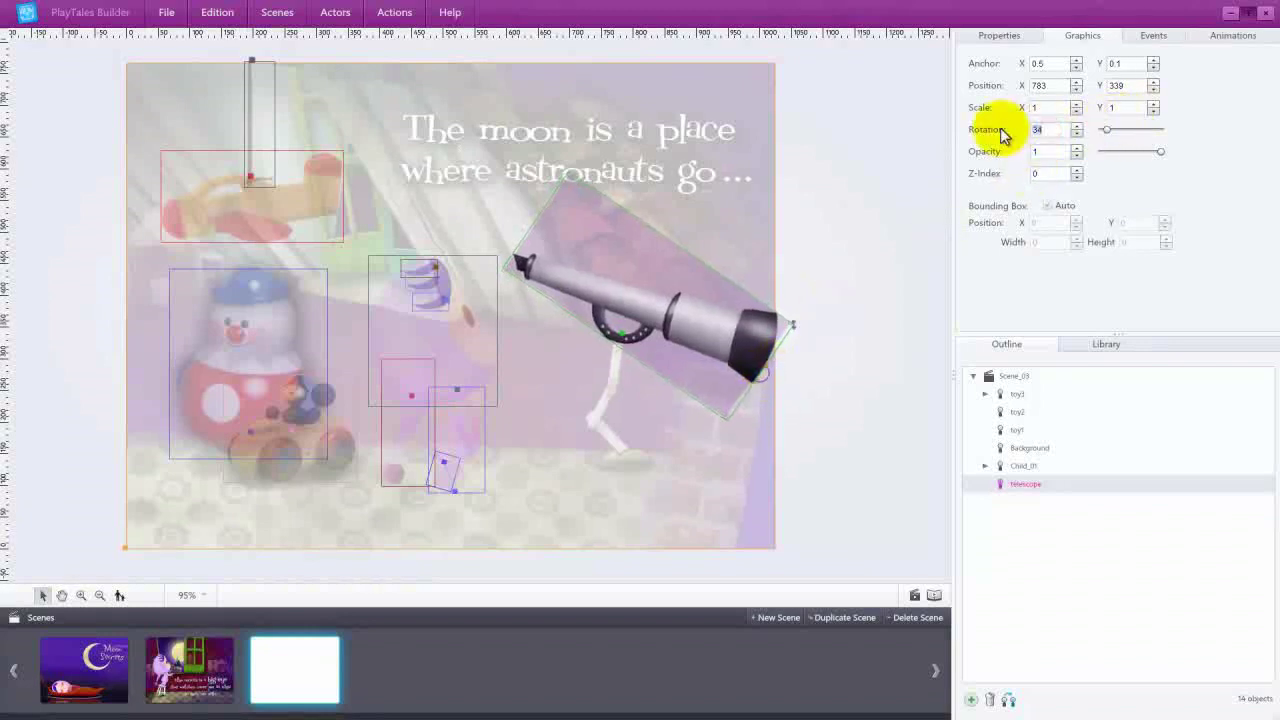
{"action": "type", "text": "35"}
{"action": "key", "text": "Return"}
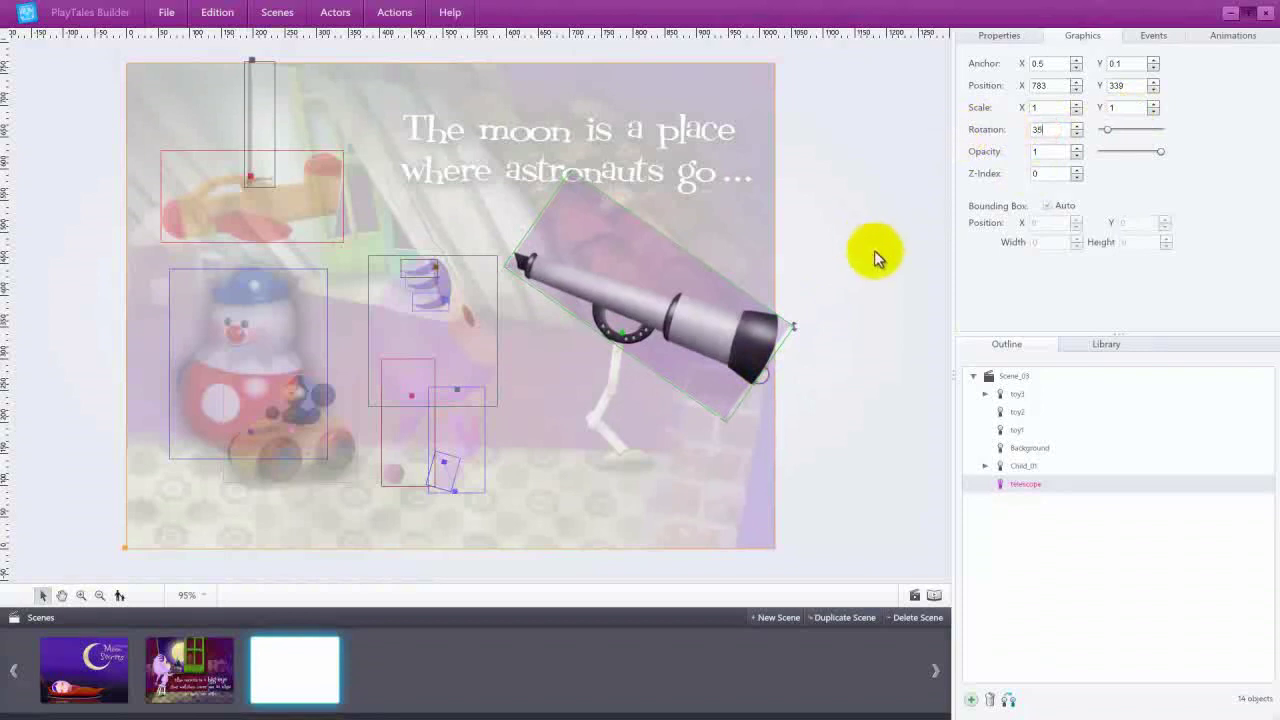
Step: Set the telescope's Z-Index to 5 and the pasted child's Z-Index to 4
{"action": "left_click_drag", "start_coordinate": [1046, 172], "coordinate": [995, 178]}
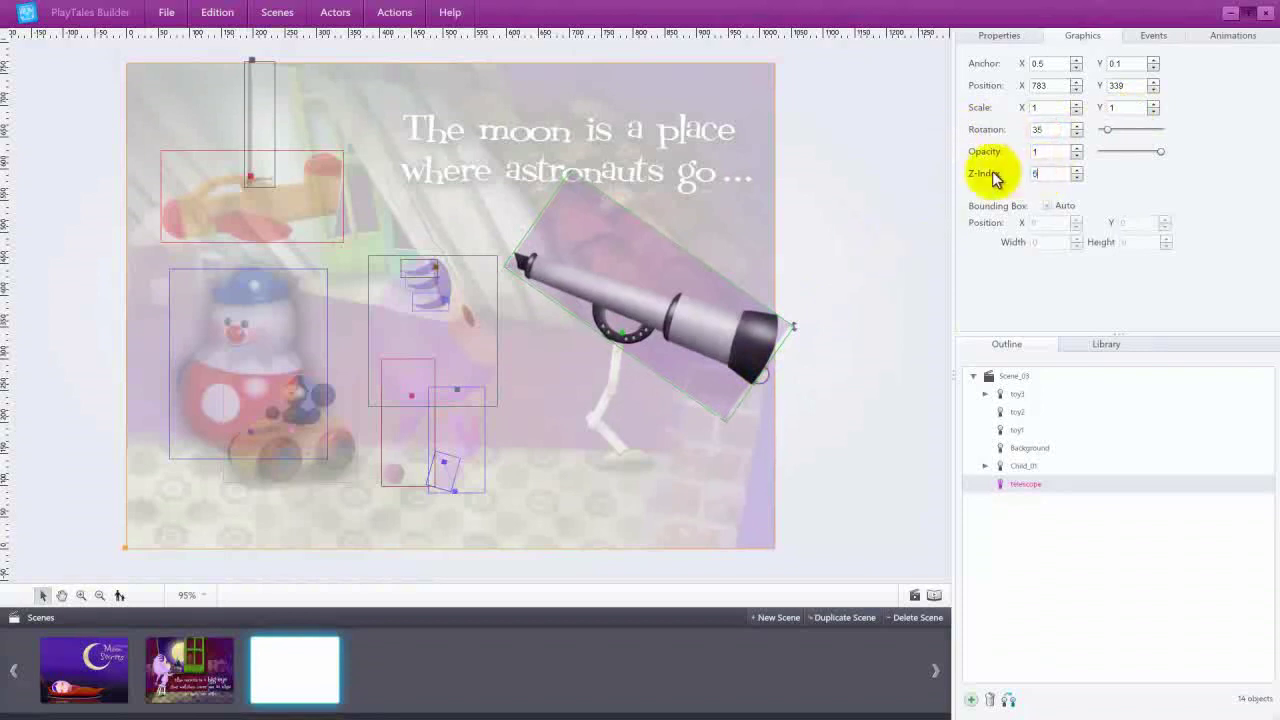
{"action": "key", "text": "Return"}
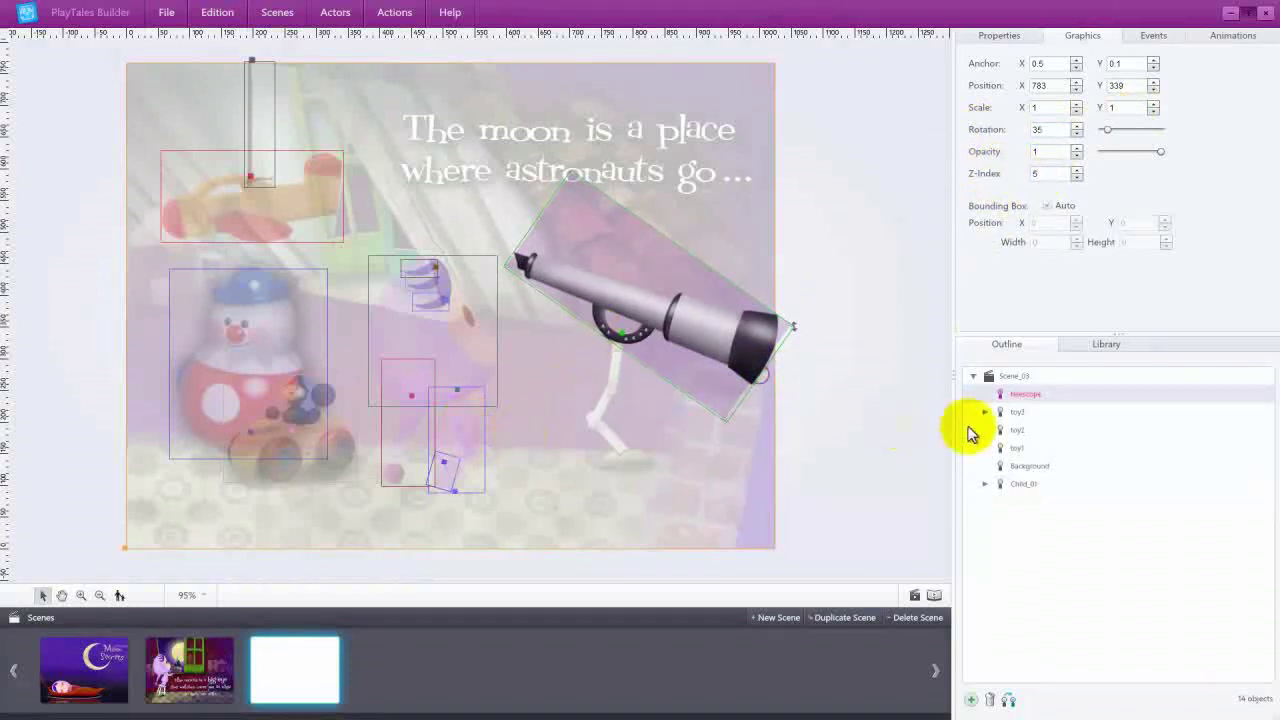
{"action": "left_click", "coordinate": [1023, 484]}
{"action": "left_click", "coordinate": [1045, 174]}
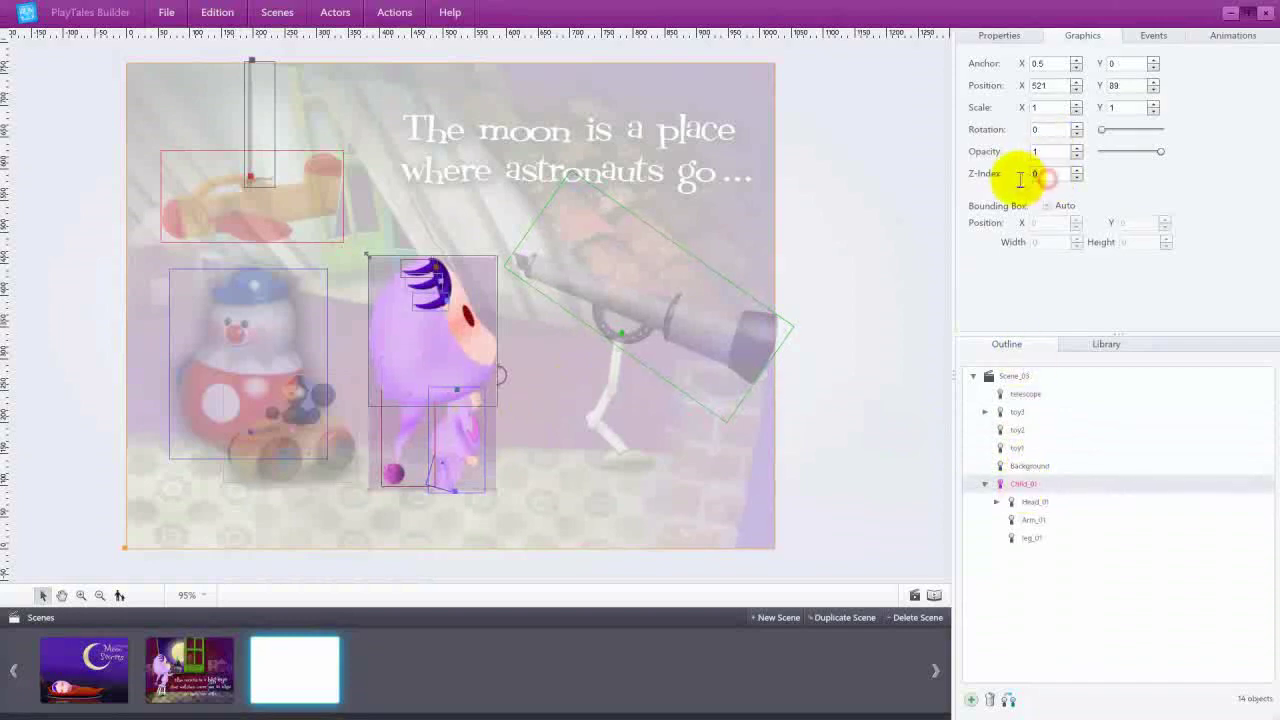
{"action": "type", "text": "4"}
{"action": "key", "text": "Return"}
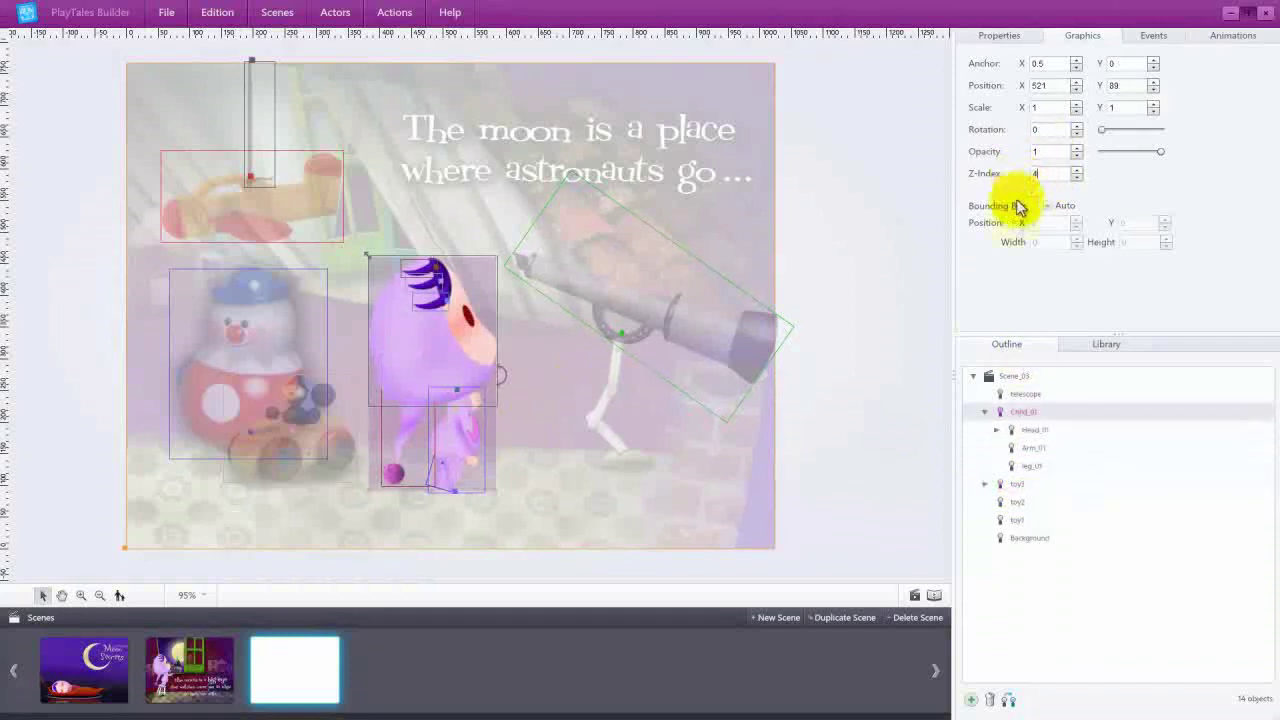
Step: Deselect the child and emulate Scene_03 to check the layered composition
{"action": "left_click", "coordinate": [900, 230]}
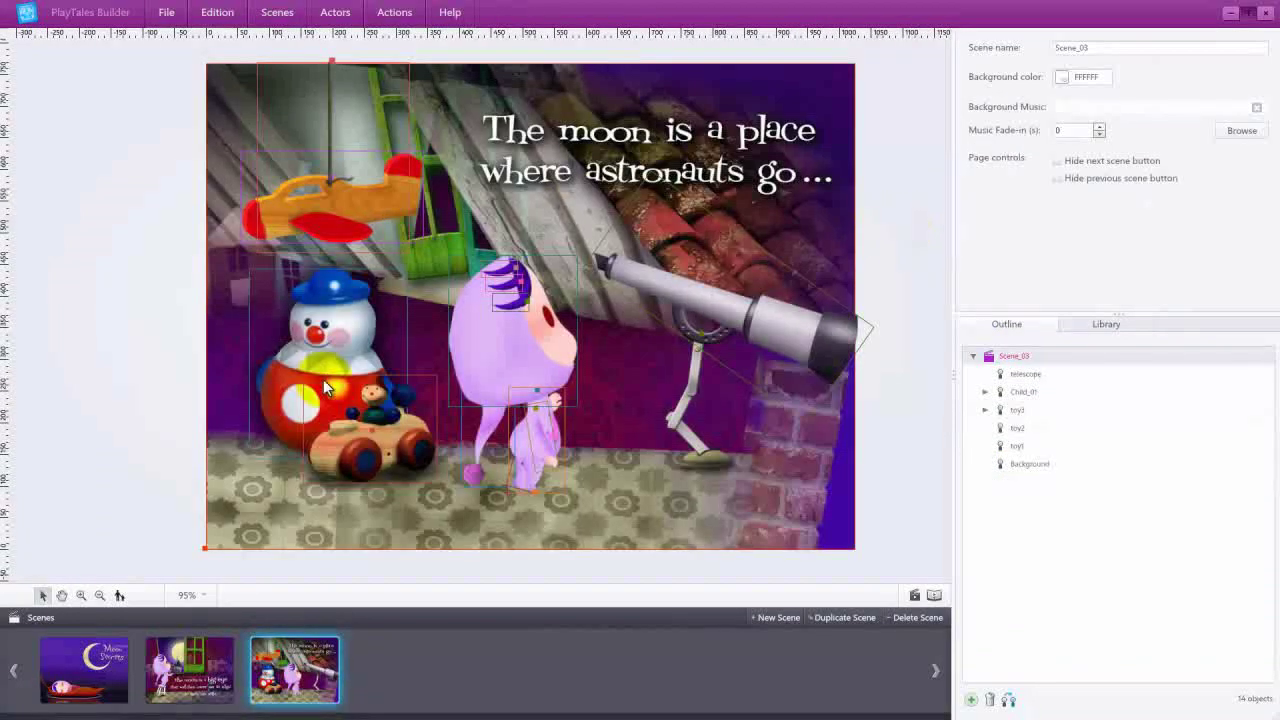
{"action": "left_click", "coordinate": [914, 595]}
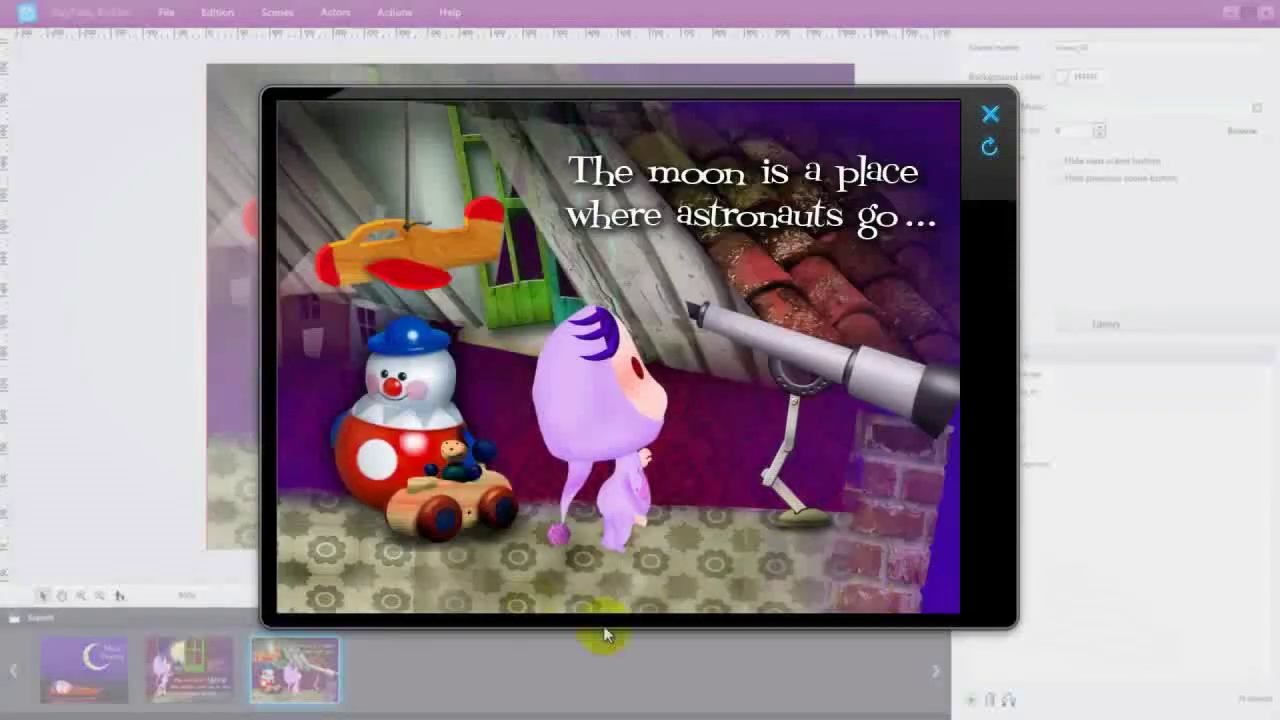
Step: Test the touch responses of the toy car, the clown and the airplane in the emulated Scene_03 and close the preview
{"action": "left_click", "coordinate": [463, 507]}
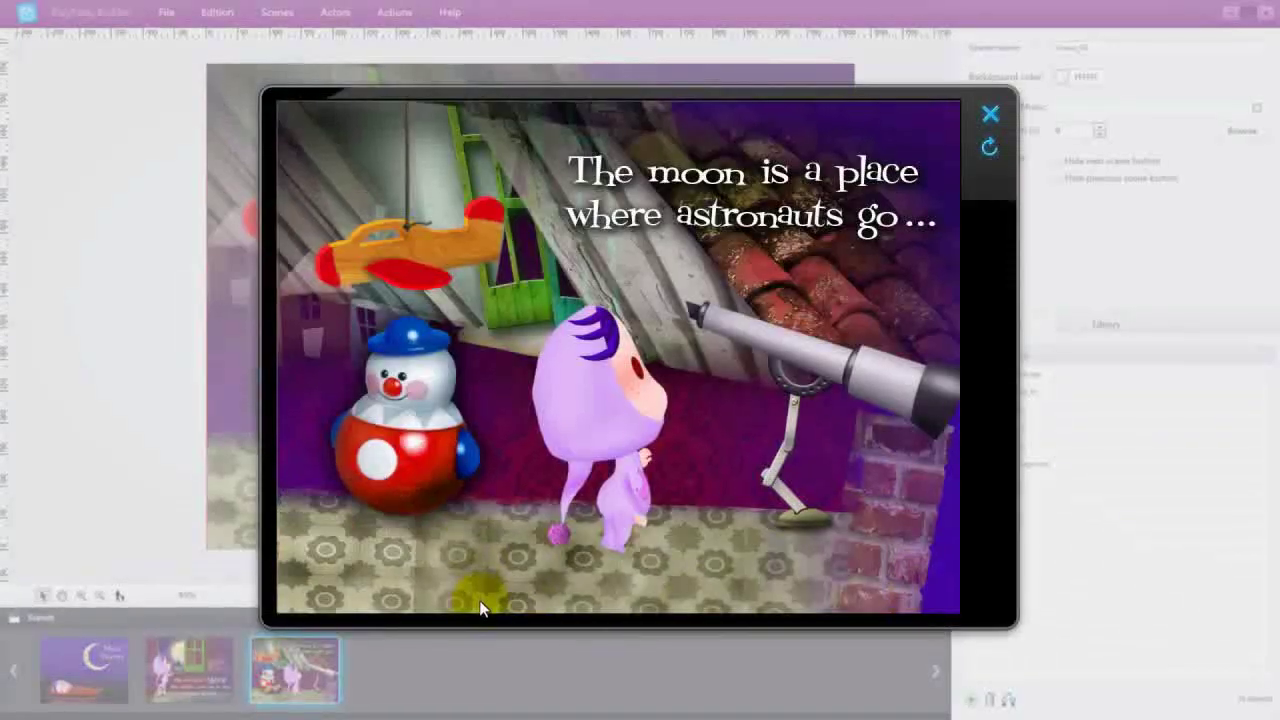
{"action": "left_click", "coordinate": [395, 431]}
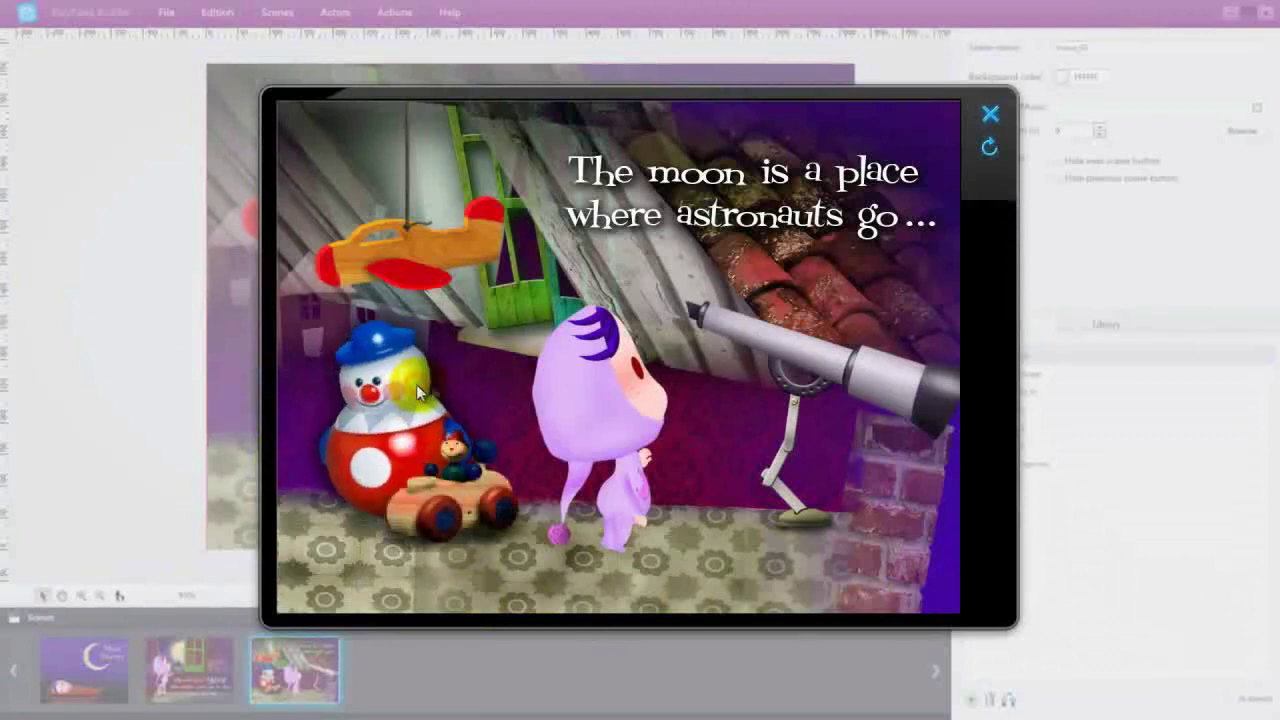
{"action": "left_click", "coordinate": [407, 227]}
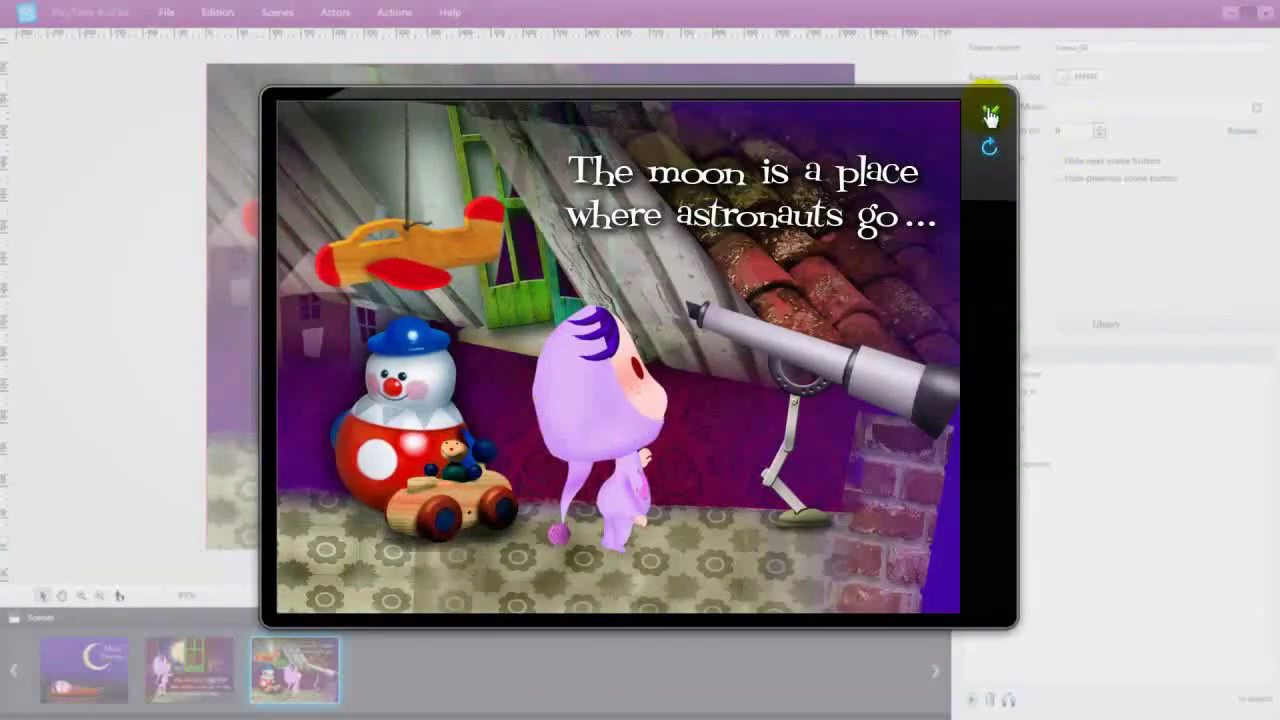
{"action": "left_click", "coordinate": [990, 116]}
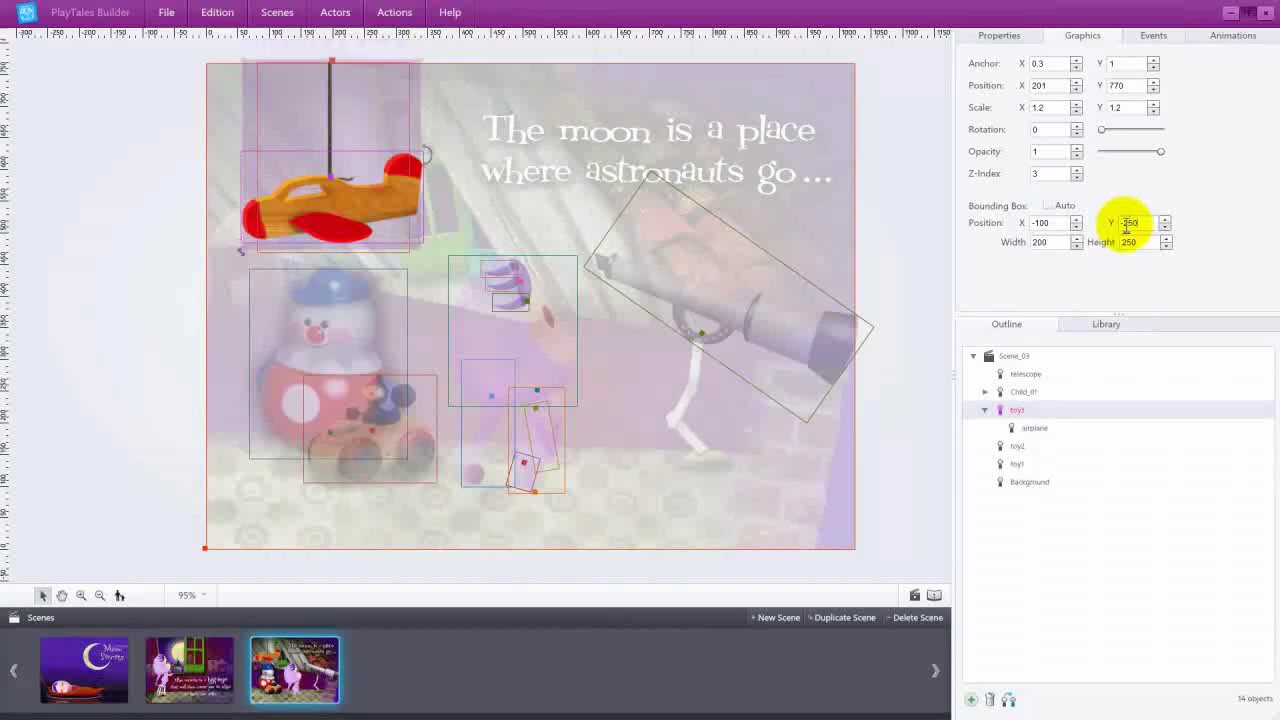
Step: Deselect the airplane's parent actor, emulate Scene_03 again, retest the car, clown and airplane, and close the preview
{"action": "left_click", "coordinate": [901, 229]}
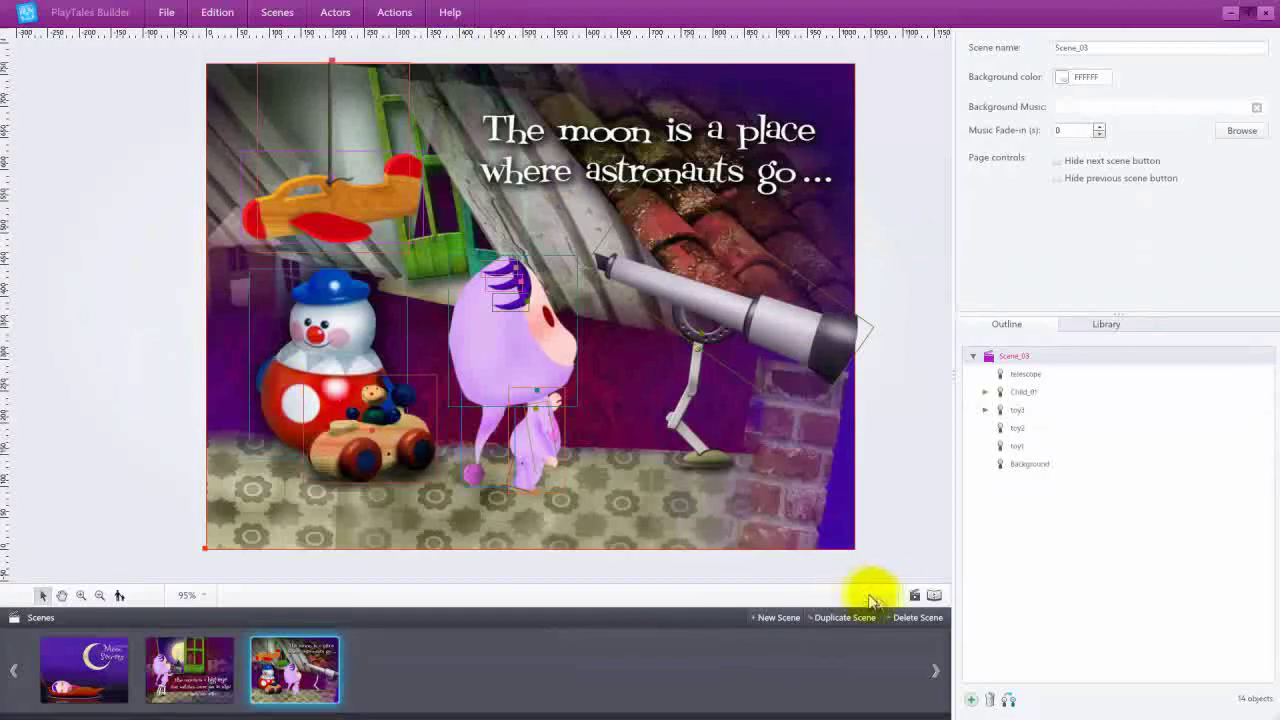
{"action": "left_click", "coordinate": [914, 595]}
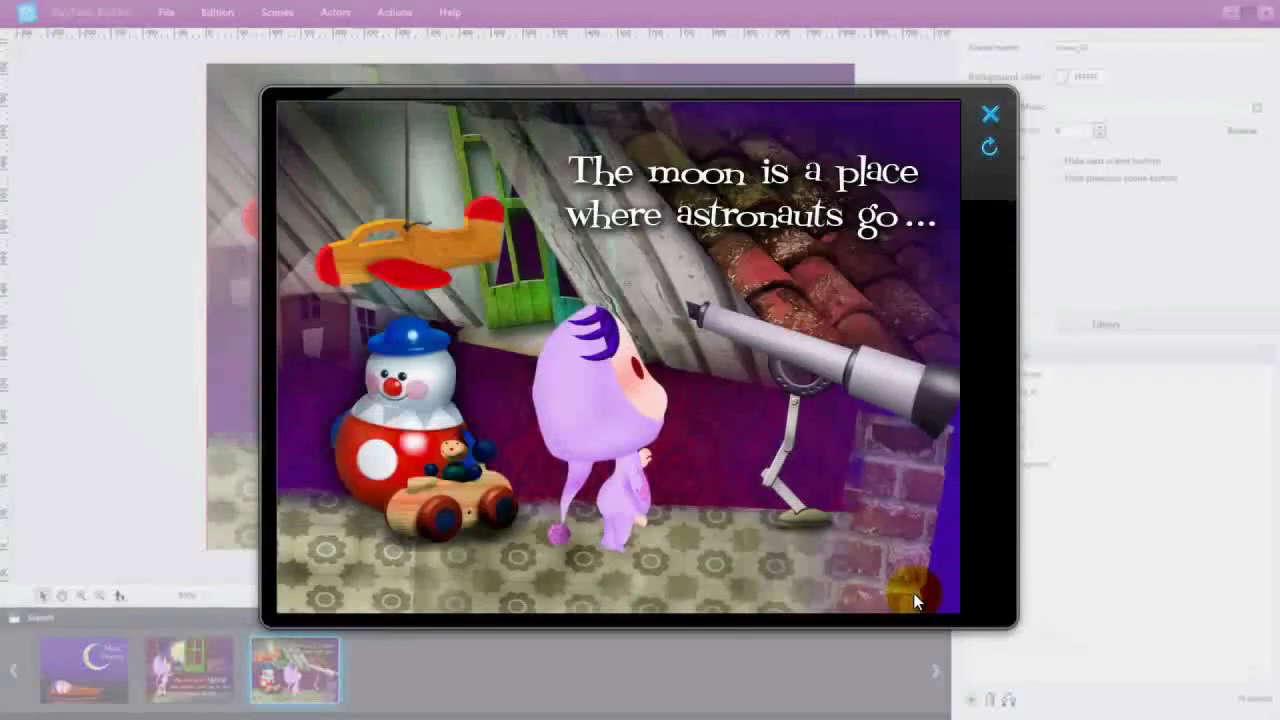
{"action": "left_click", "coordinate": [463, 507]}
{"action": "left_click", "coordinate": [395, 431]}
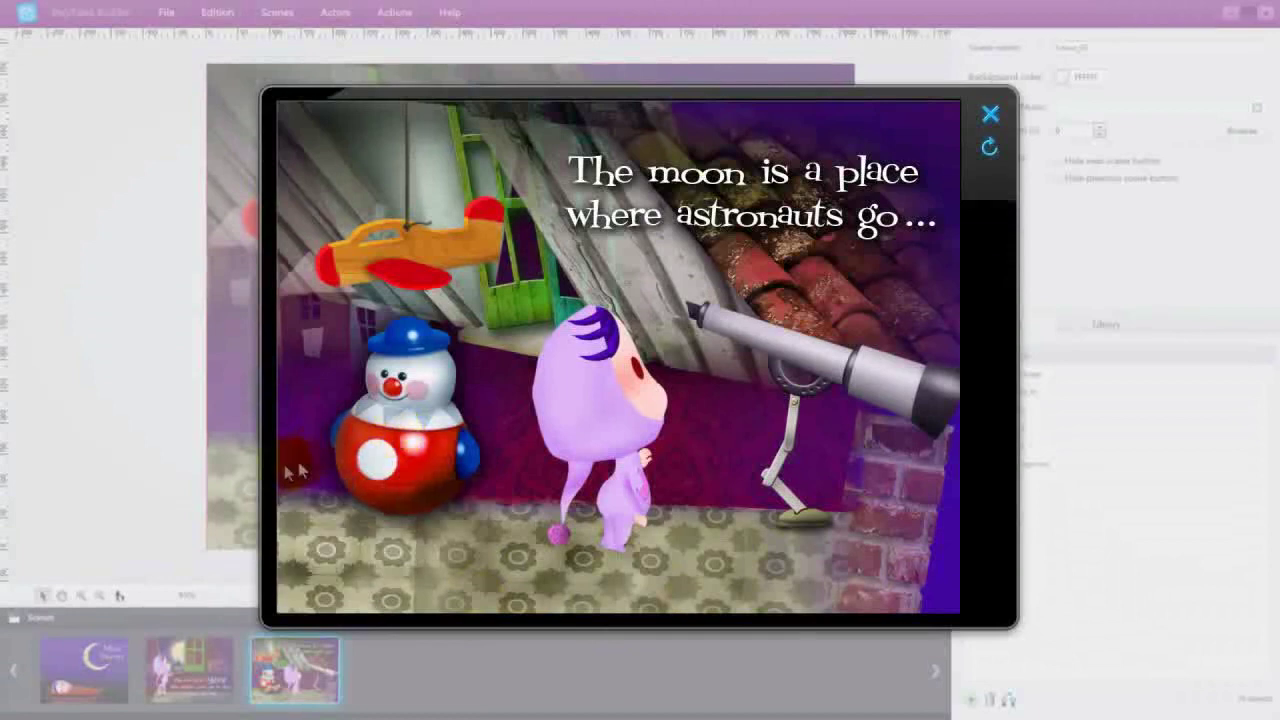
{"action": "left_click", "coordinate": [415, 388]}
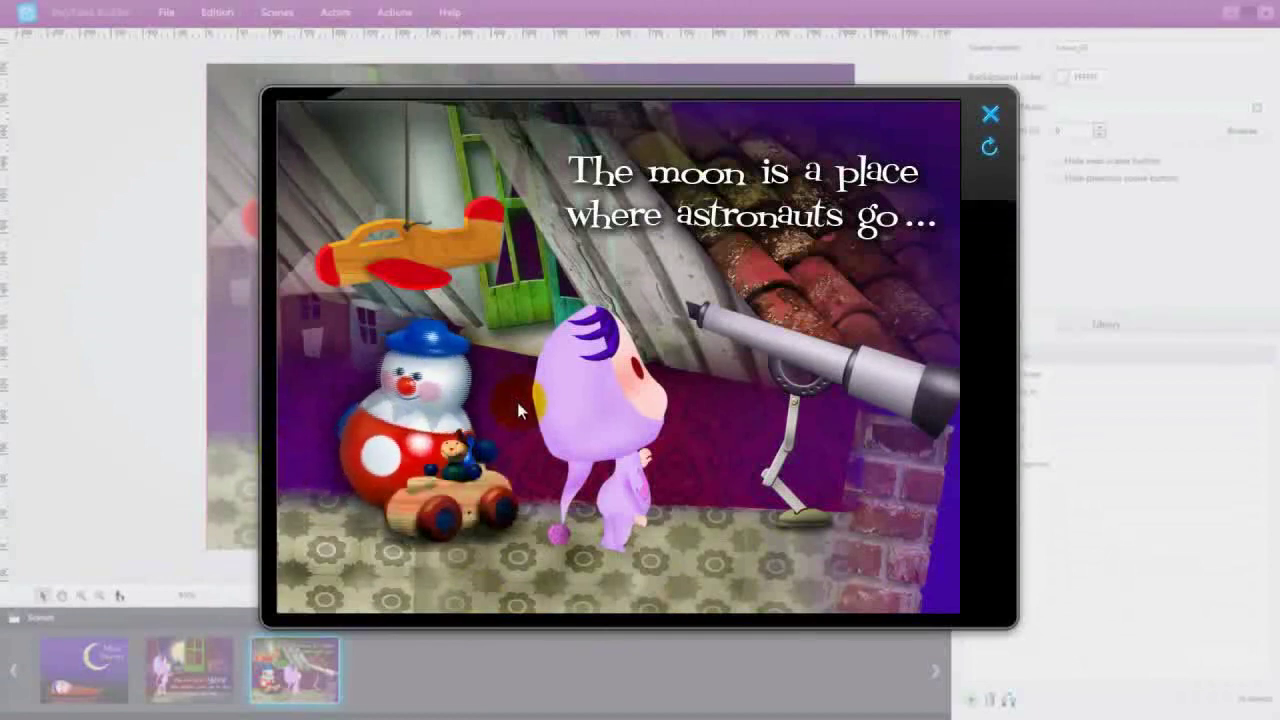
{"action": "left_click", "coordinate": [407, 227]}
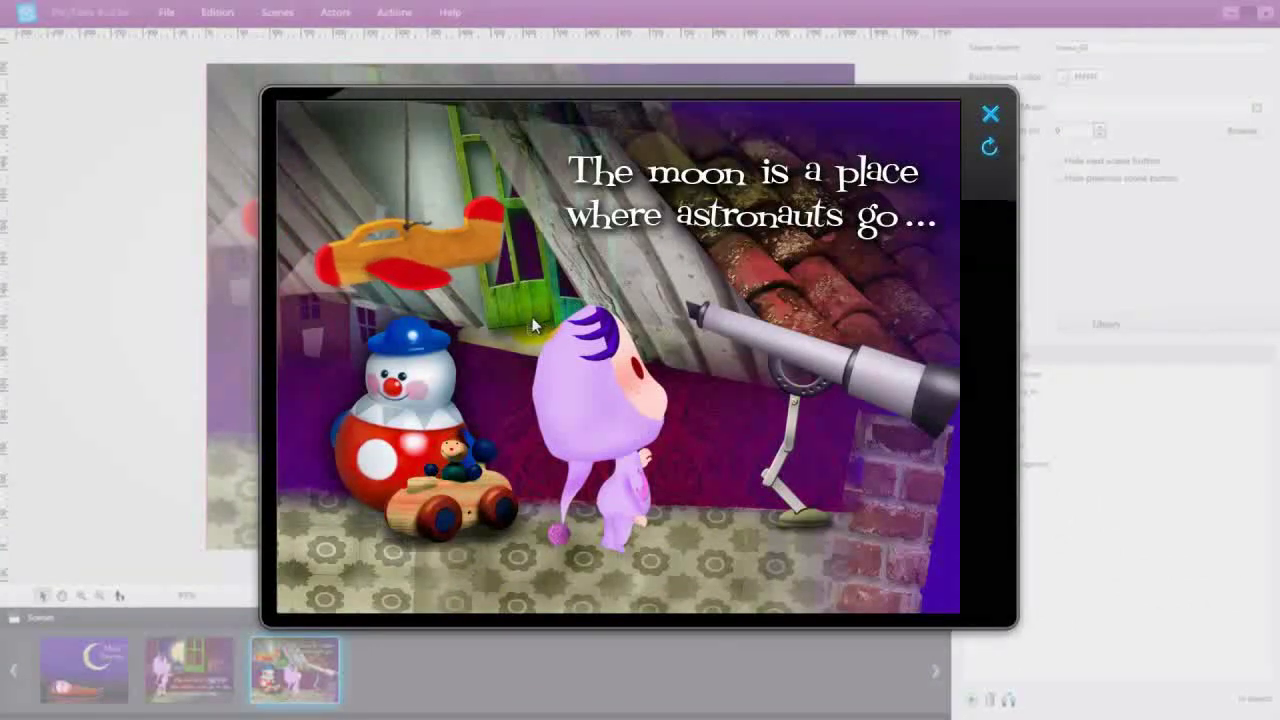
{"action": "left_click", "coordinate": [990, 116]}
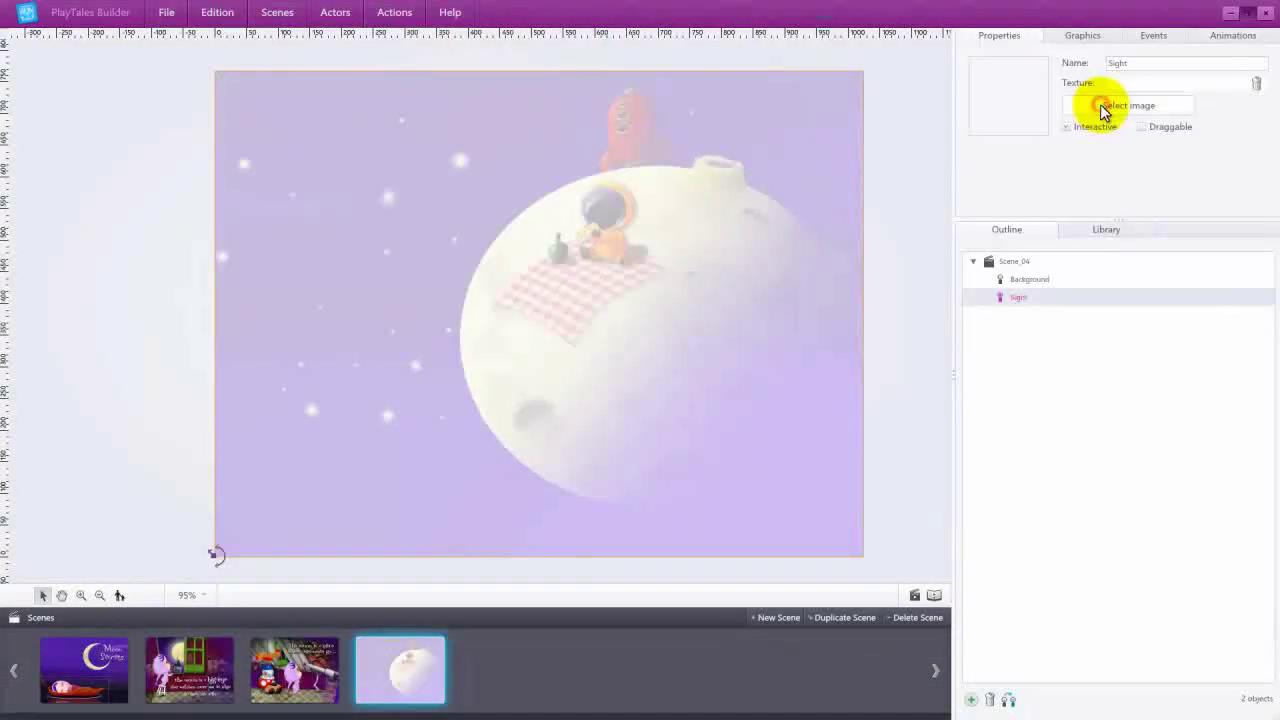
Step: Add agujero.png to the image assets and assign it as the Sight actor's texture in Scene_04
{"action": "left_click", "coordinate": [1100, 104]}
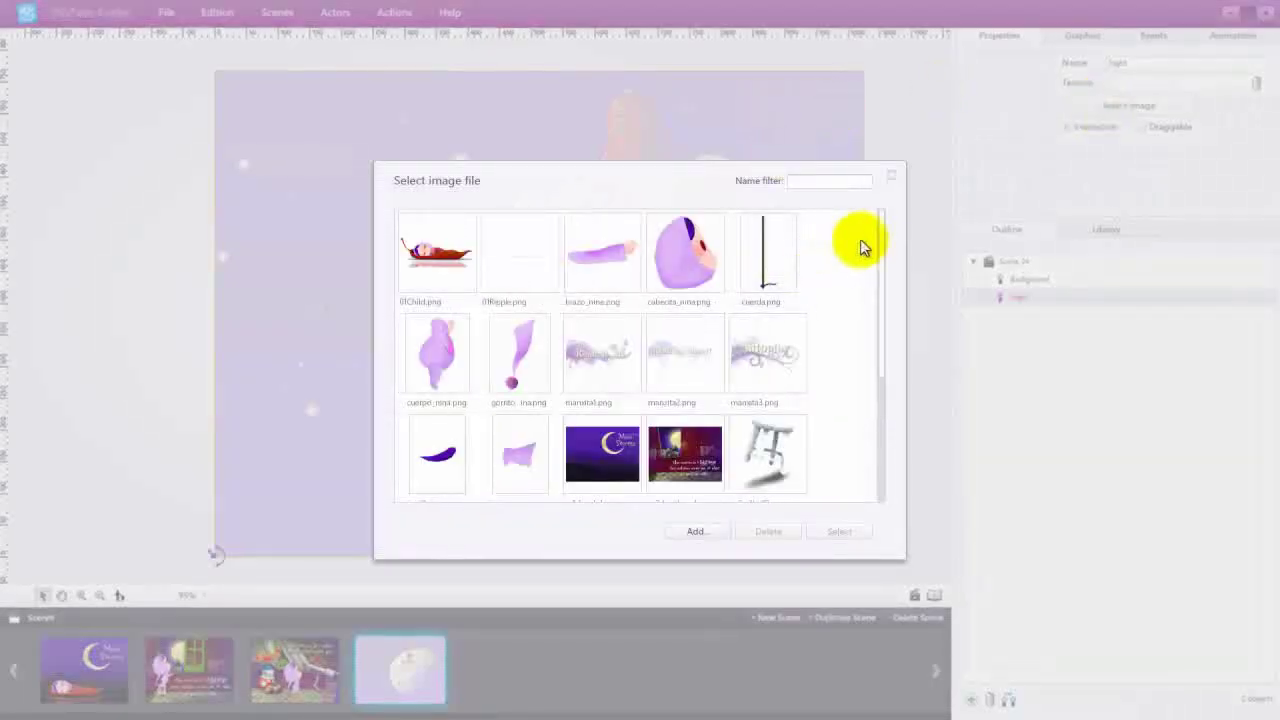
{"action": "left_click_drag", "start_coordinate": [881, 224], "coordinate": [871, 337]}
{"action": "left_click", "coordinate": [697, 533]}
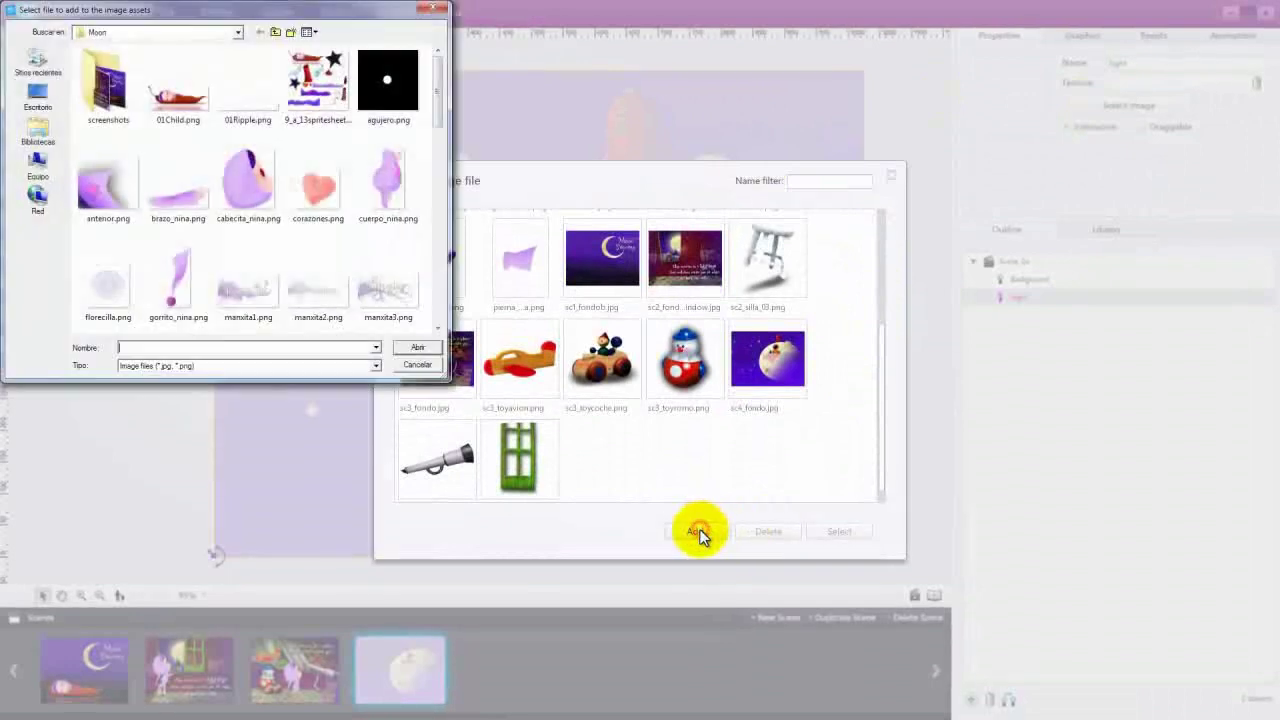
{"action": "left_click", "coordinate": [388, 82]}
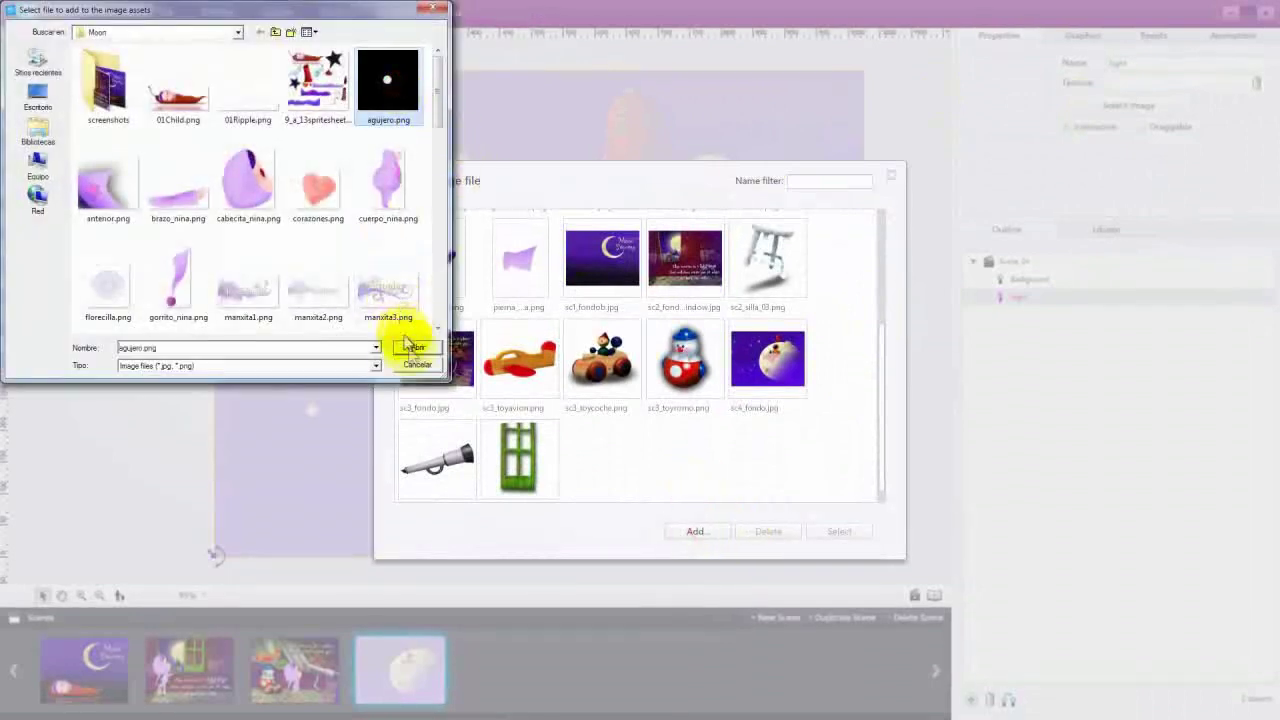
{"action": "left_click", "coordinate": [412, 347]}
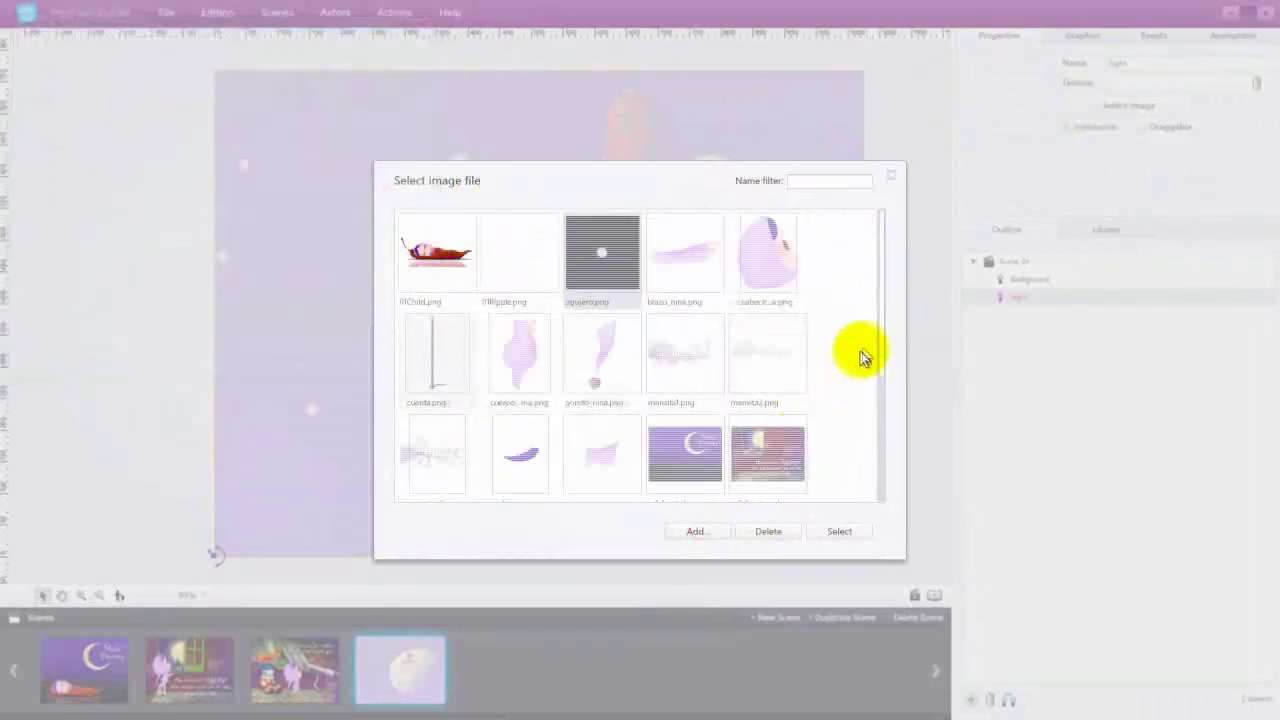
{"action": "left_click", "coordinate": [830, 531]}
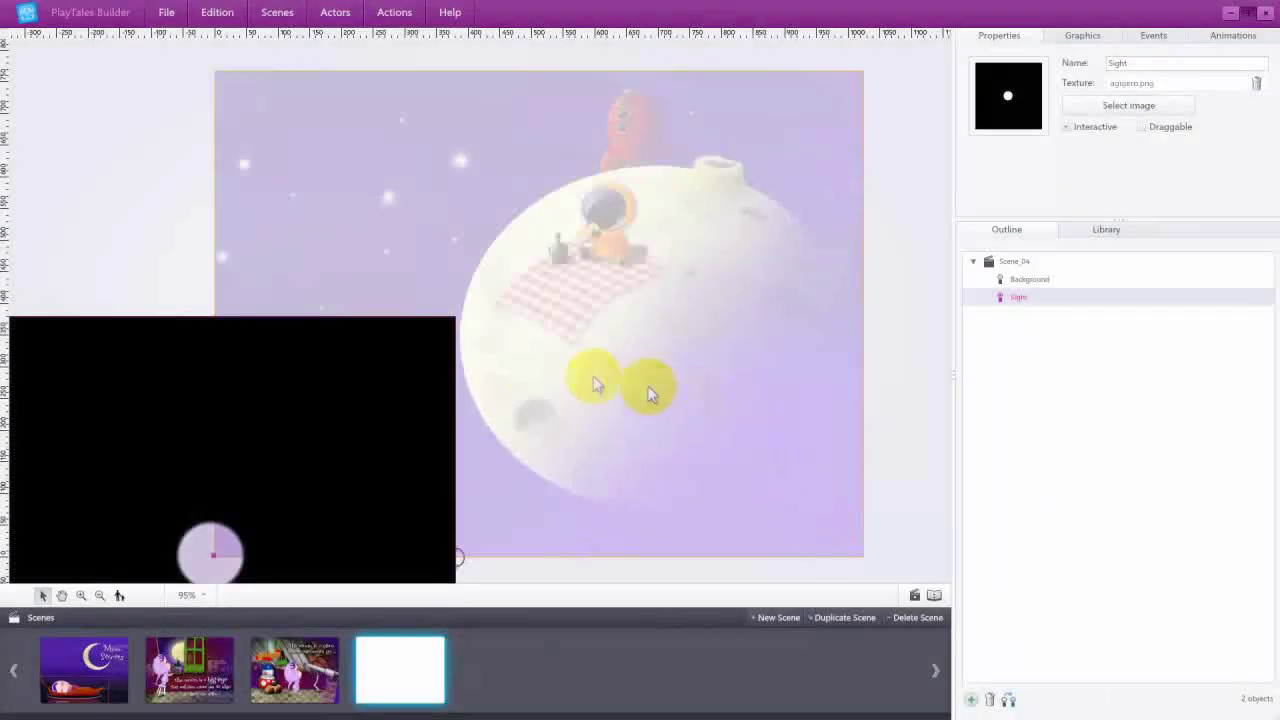
Step: Move the Sight actor over the moon picture to about X 537, Y 390 and set its Z-Index to 1
{"action": "left_click", "coordinate": [1082, 37]}
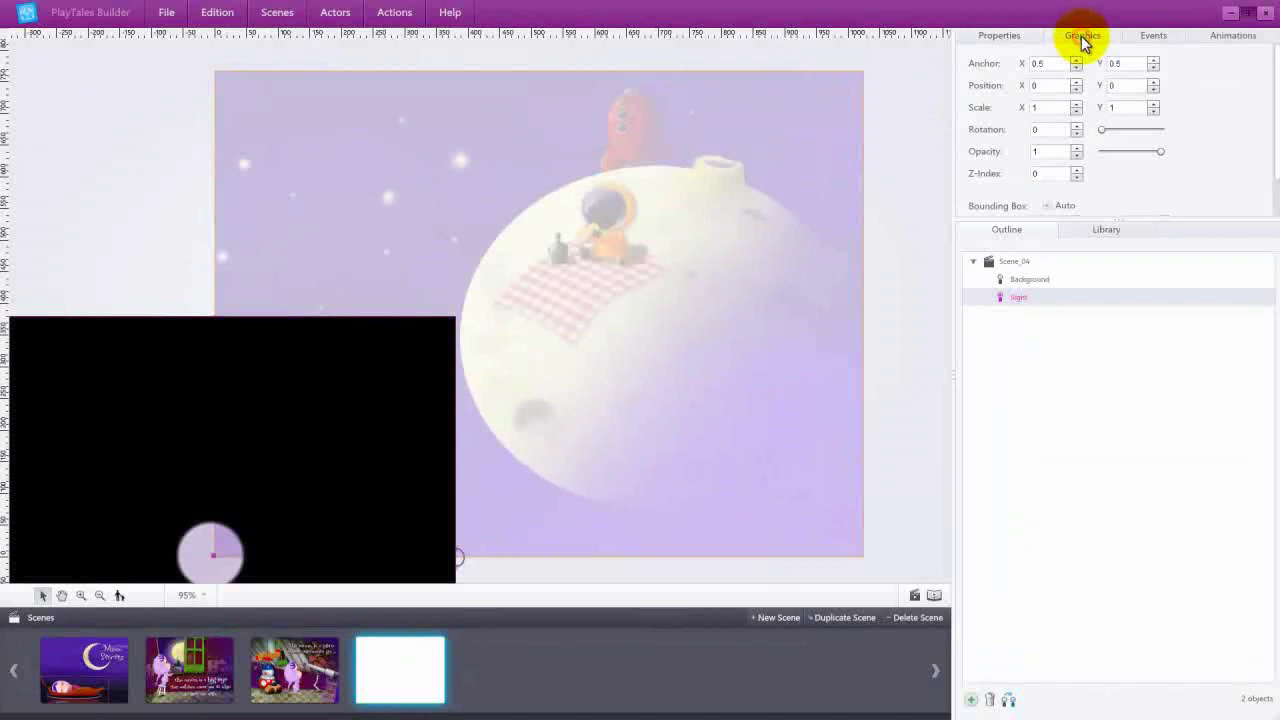
{"action": "left_click_drag", "start_coordinate": [466, 363], "coordinate": [709, 188]}
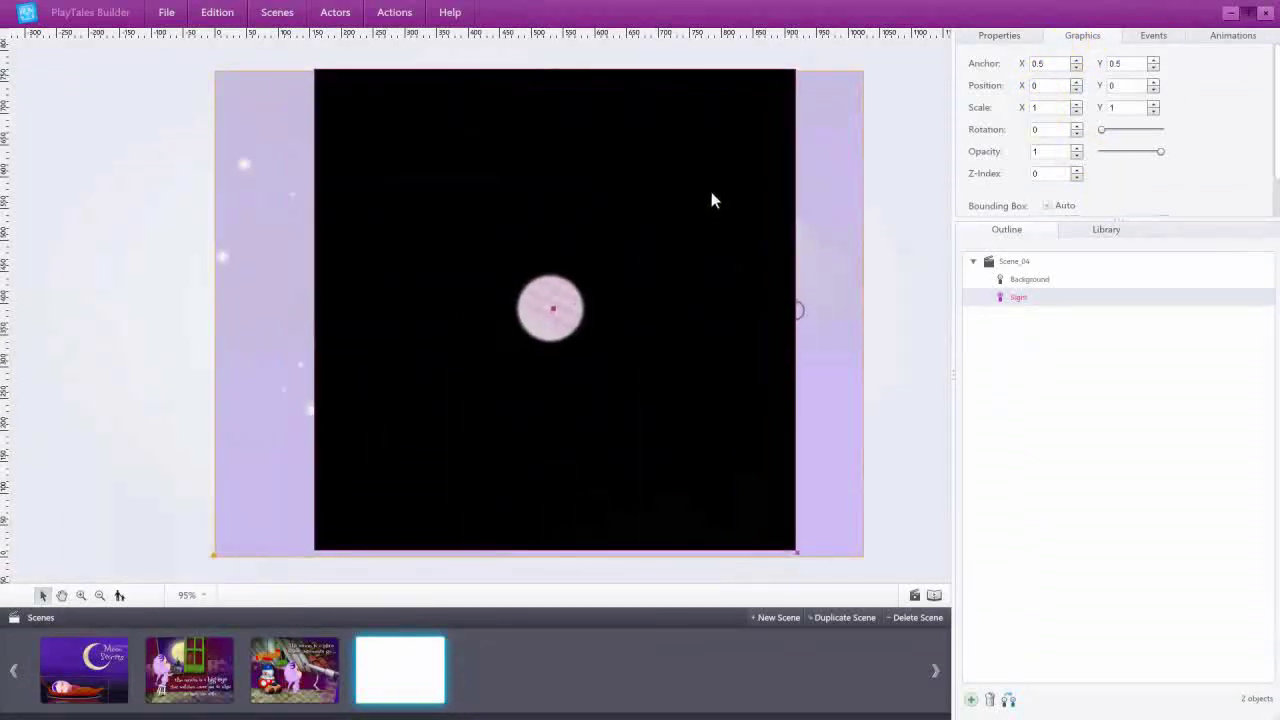
{"action": "left_click", "coordinate": [1045, 175]}
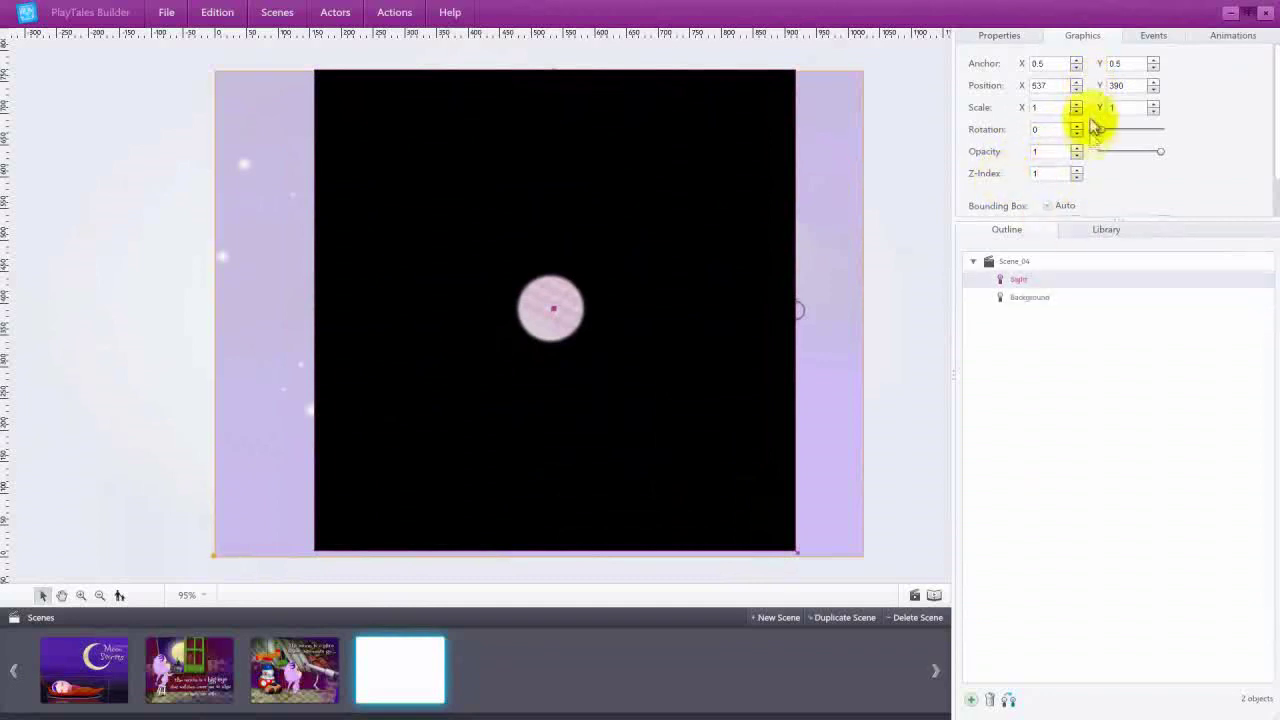
Step: Set the Sight actor's scale to 4 on both X and Y and shift it to about X 524, Y 394
{"action": "left_click", "coordinate": [1054, 107]}
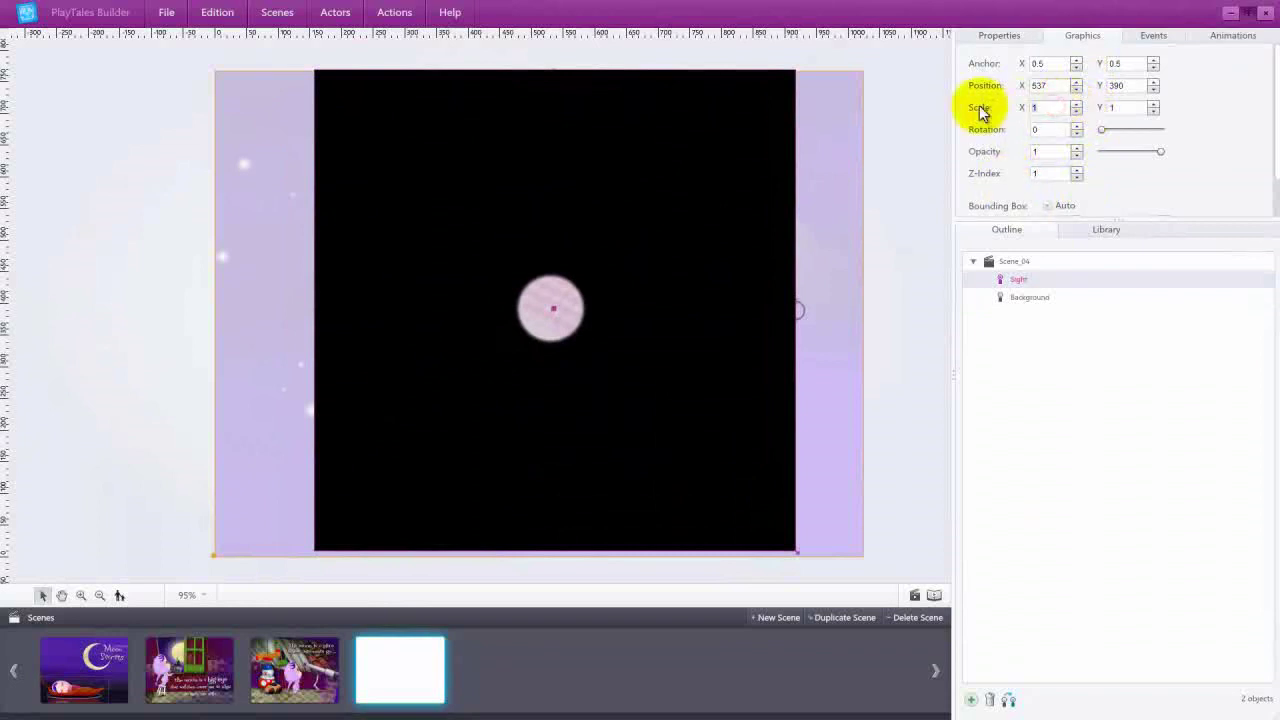
{"action": "type", "text": "4"}
{"action": "key", "text": "Return"}
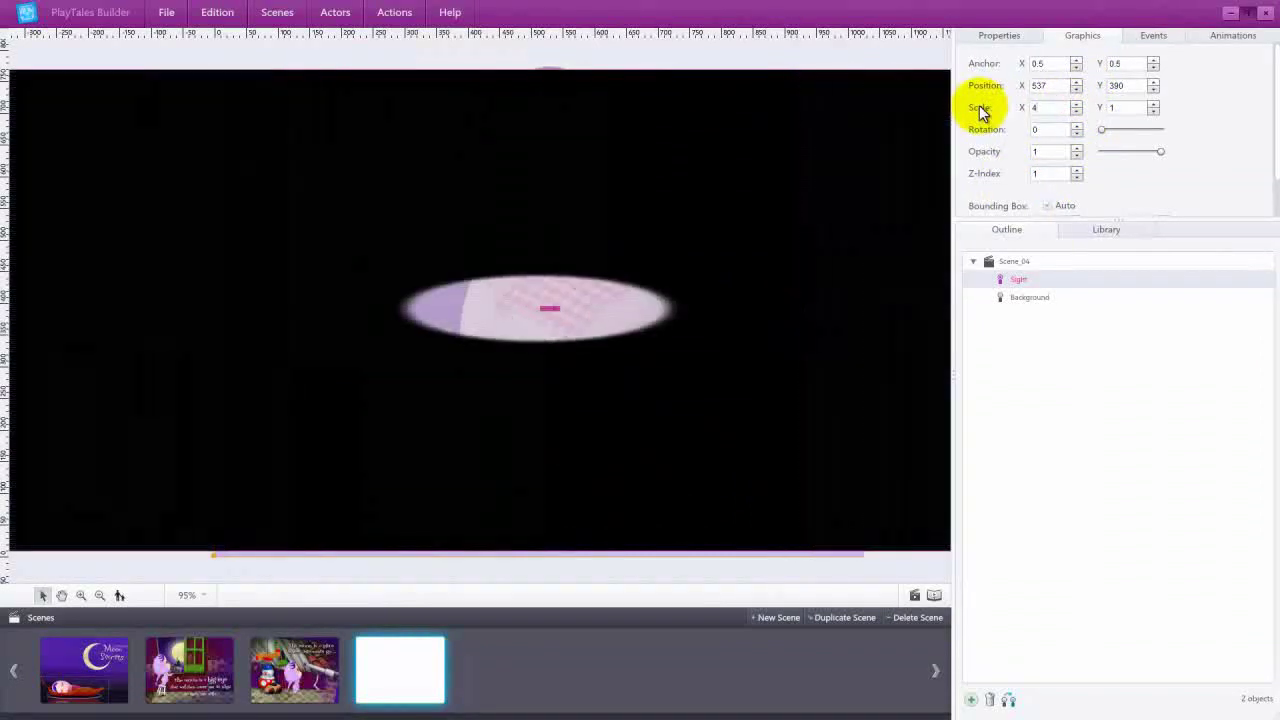
{"action": "left_click", "coordinate": [1110, 107]}
{"action": "type", "text": "4"}
{"action": "key", "text": "Return"}
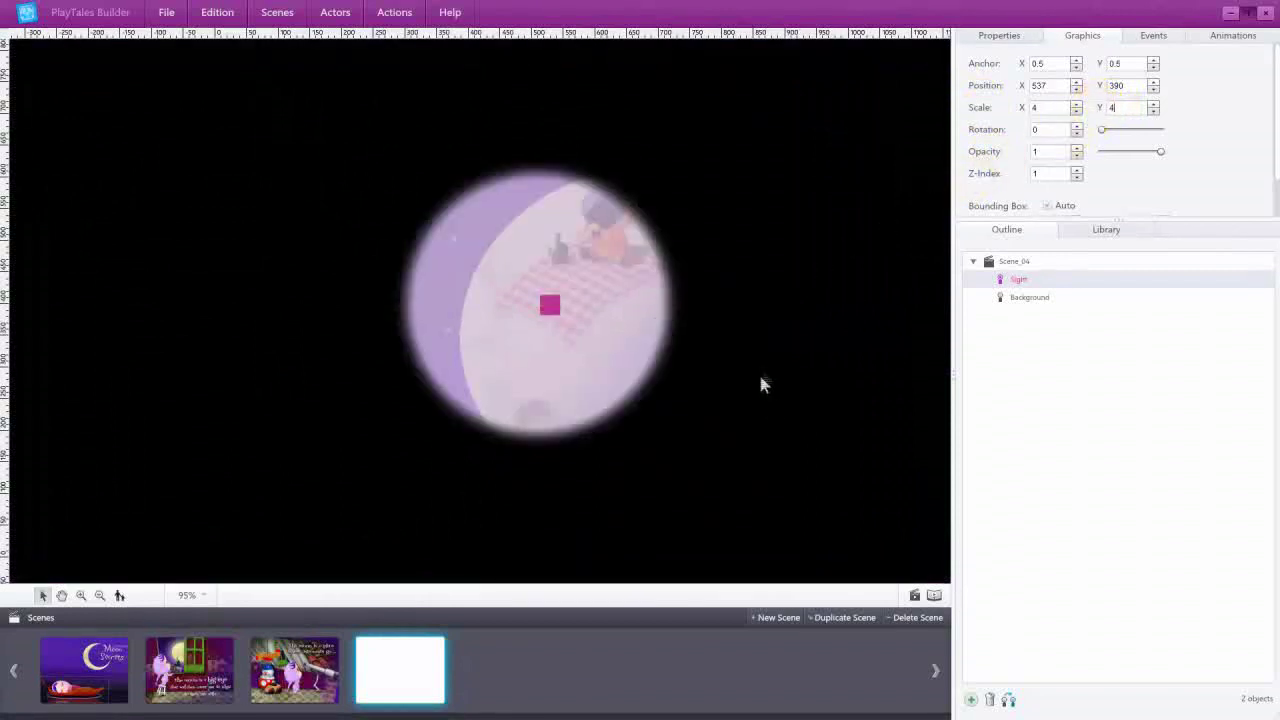
{"action": "left_click_drag", "start_coordinate": [776, 409], "coordinate": [767, 402]}
Step: Check the Sight actor's properties and add a new actor at the root level of Scene_04
{"action": "left_click", "coordinate": [1110, 32]}
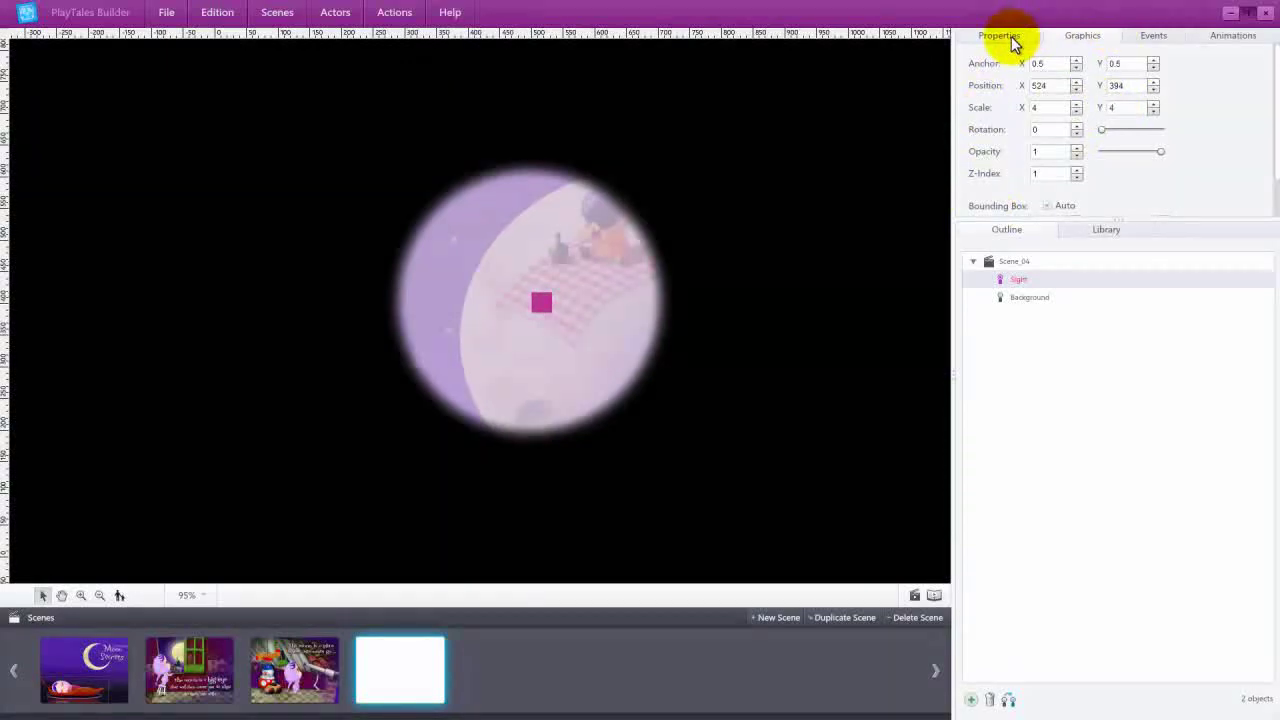
{"action": "left_click", "coordinate": [1000, 36]}
{"action": "left_click", "coordinate": [1013, 261]}
{"action": "left_click", "coordinate": [971, 699]}
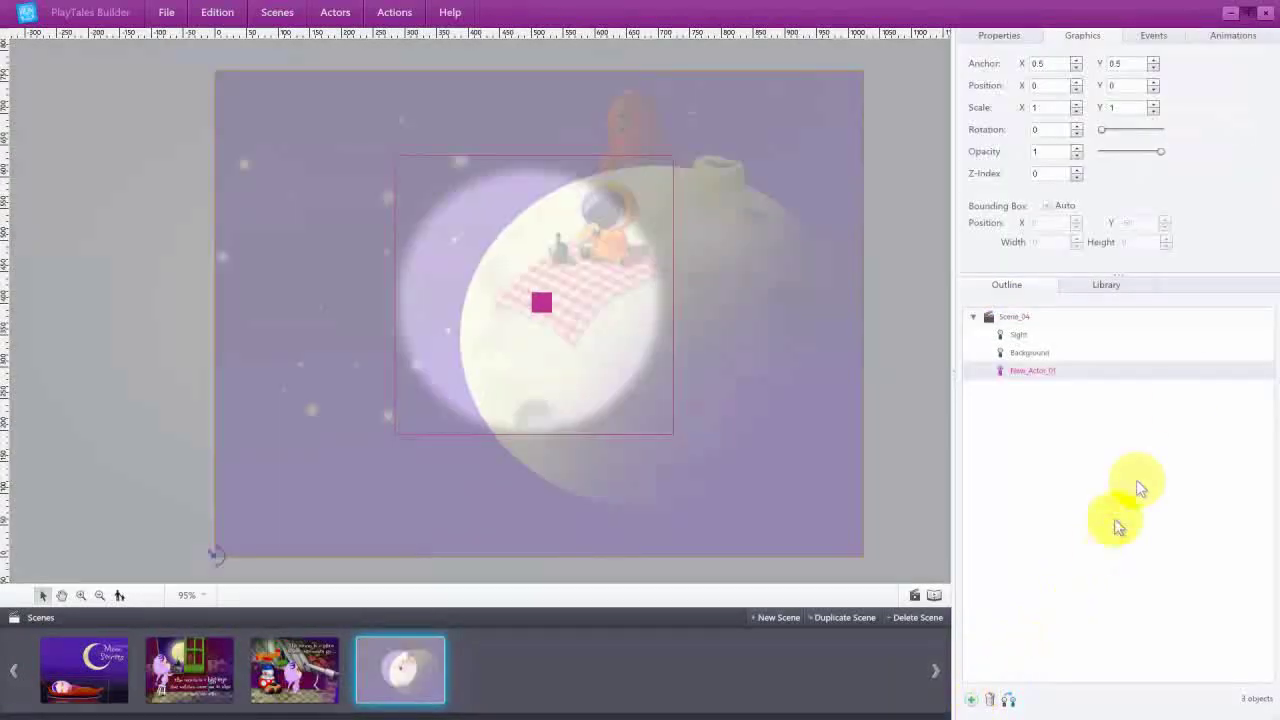
{"action": "left_click", "coordinate": [1000, 35]}
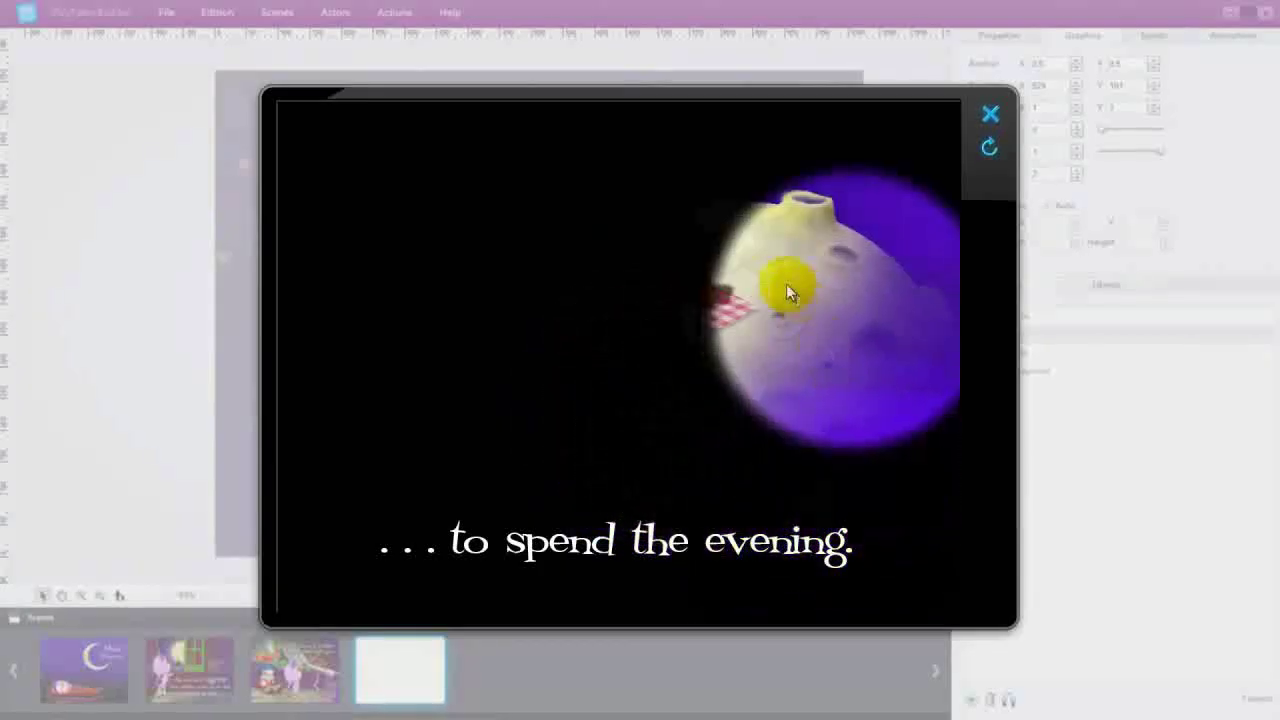
Step: Move the round sight across the emulated Scene_04 to test revealing different parts of the moon picture
{"action": "left_click_drag", "start_coordinate": [680, 200], "coordinate": [596, 281]}
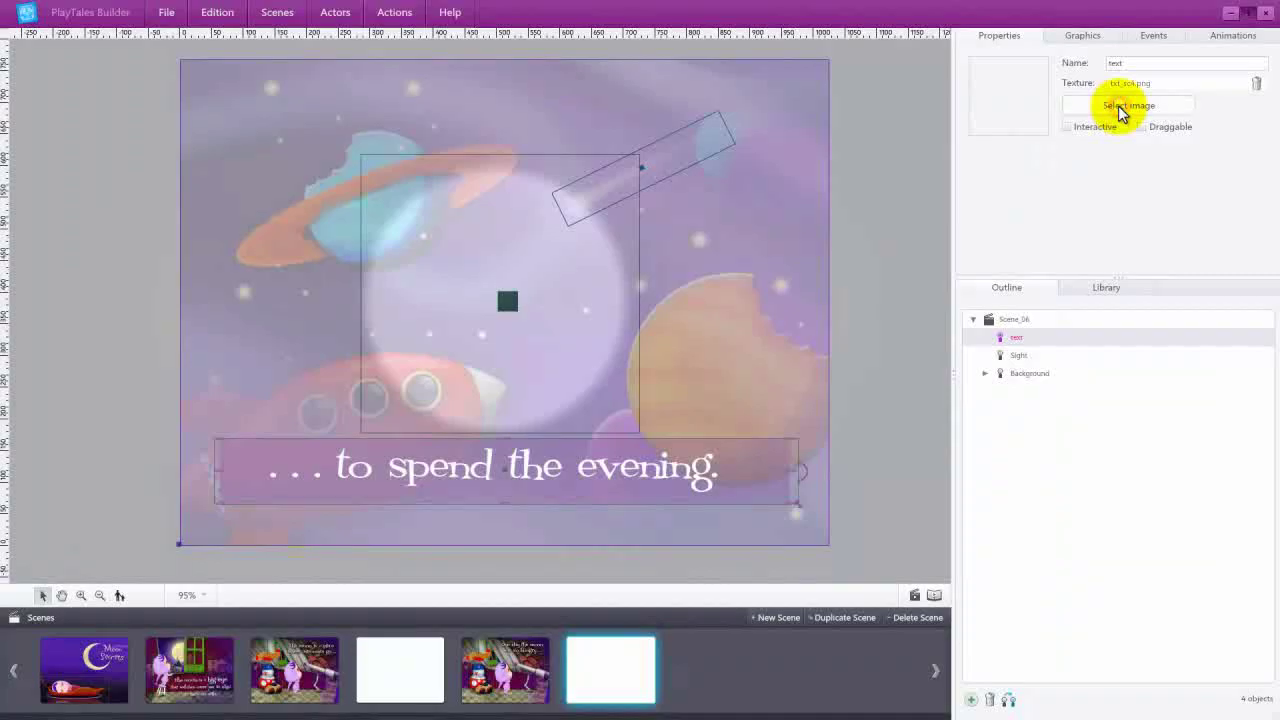
Step: Add txt_sc6.png to the image assets and assign it as the text actor's texture in Scene_06
{"action": "left_click", "coordinate": [1120, 107]}
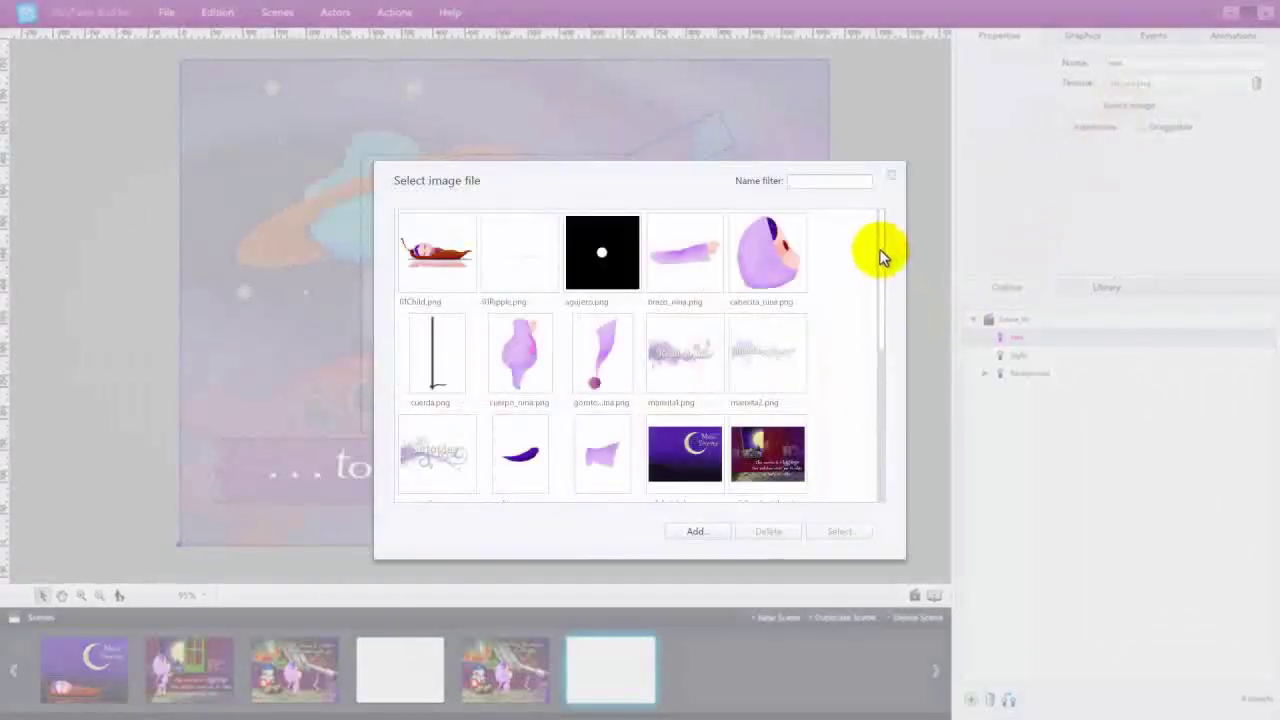
{"action": "left_click", "coordinate": [695, 531]}
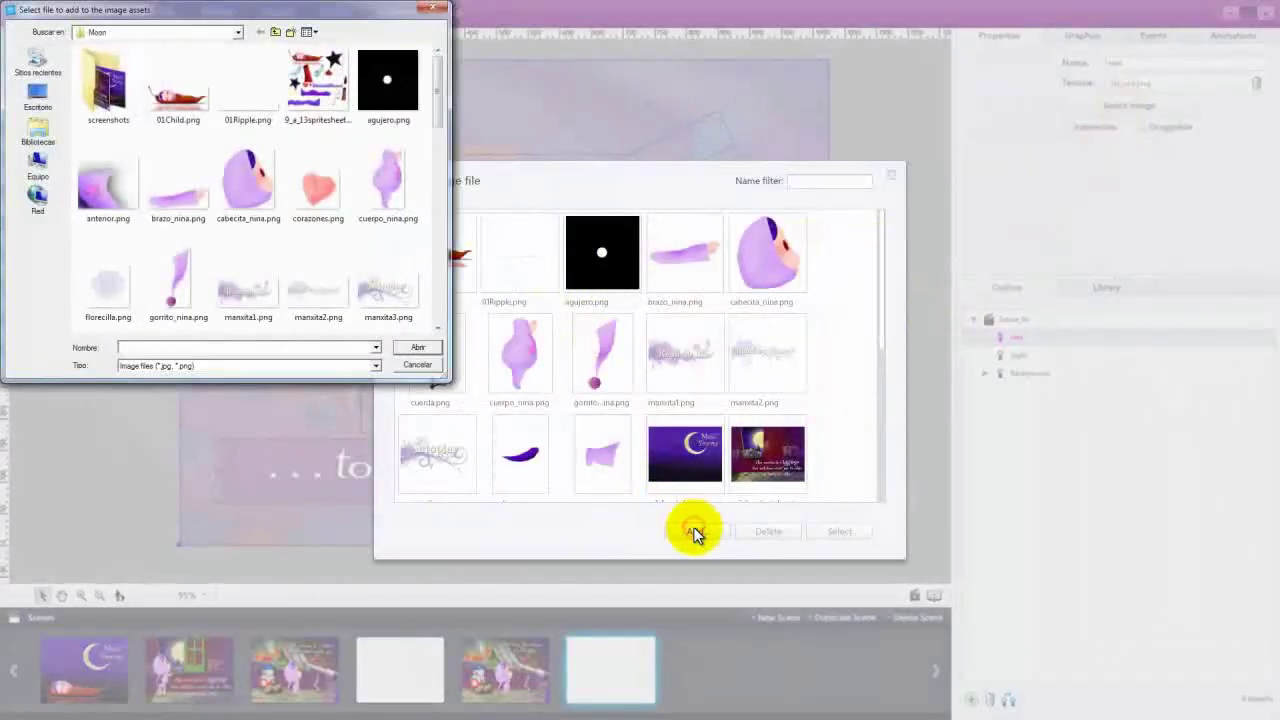
{"action": "left_click_drag", "start_coordinate": [441, 100], "coordinate": [438, 309]}
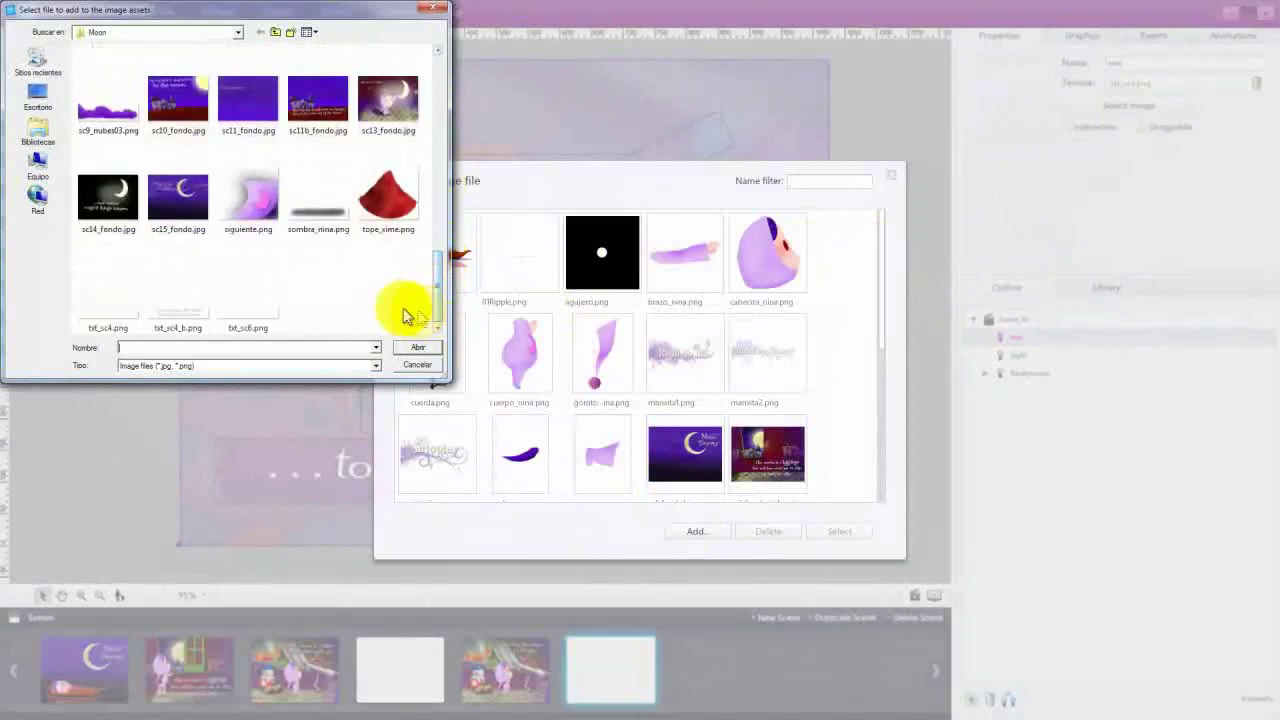
{"action": "left_click", "coordinate": [260, 315]}
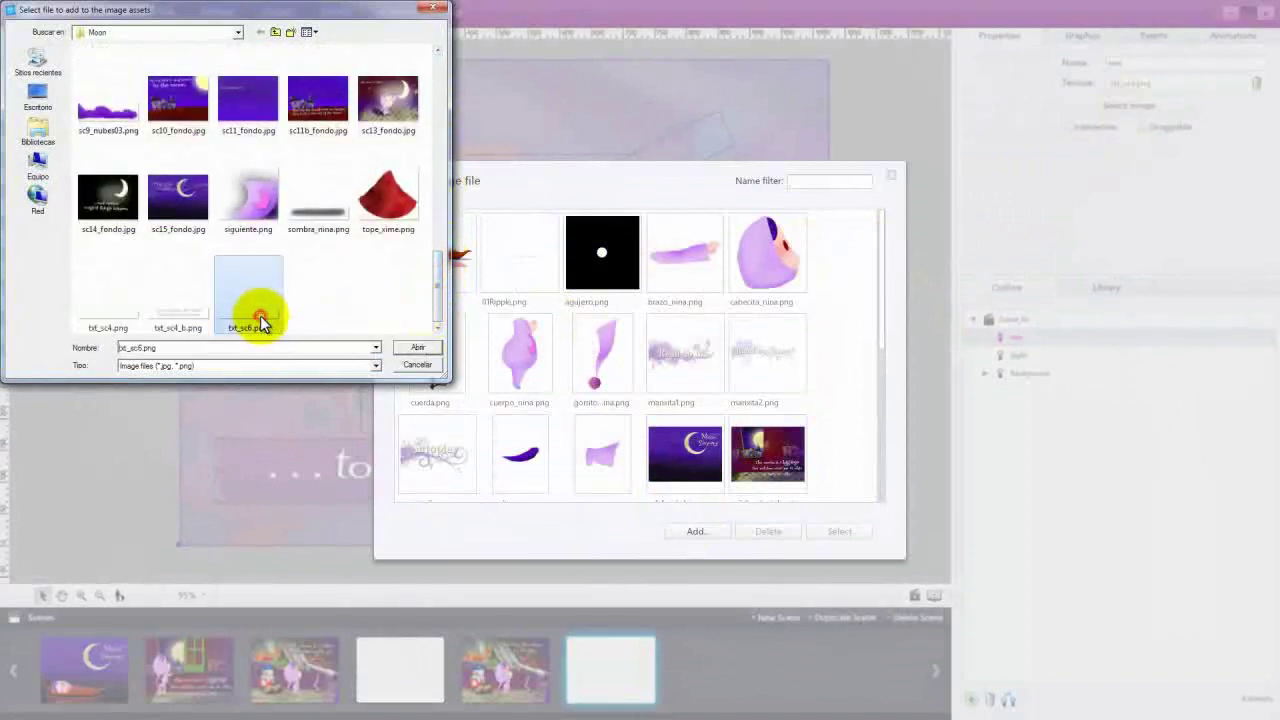
{"action": "left_click", "coordinate": [417, 347]}
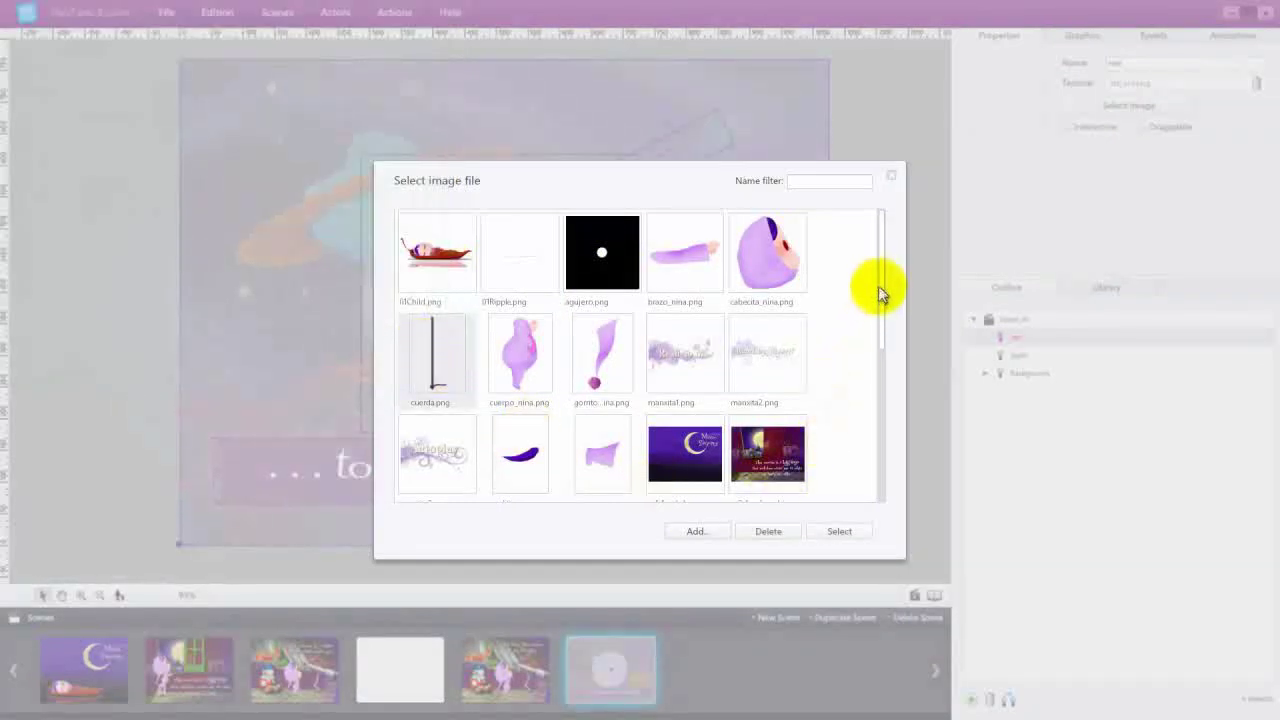
{"action": "left_click_drag", "start_coordinate": [880, 277], "coordinate": [880, 466]}
{"action": "left_click", "coordinate": [514, 449]}
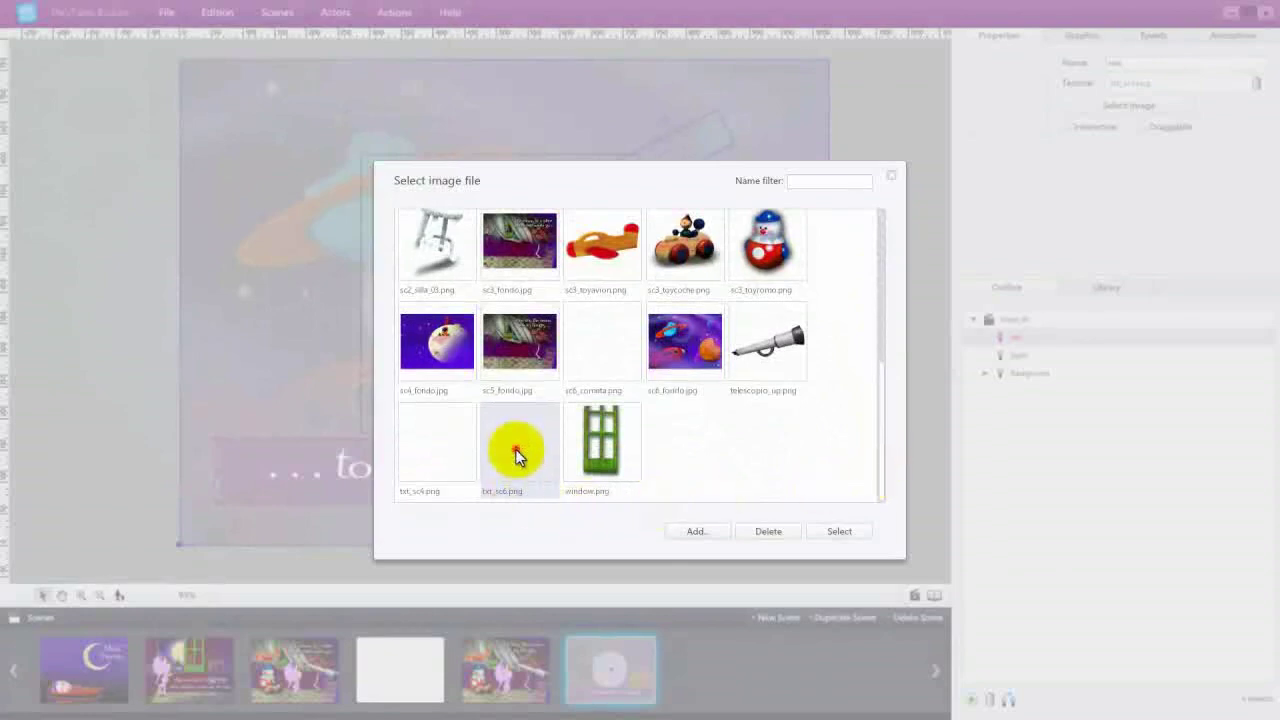
{"action": "left_click", "coordinate": [838, 531]}
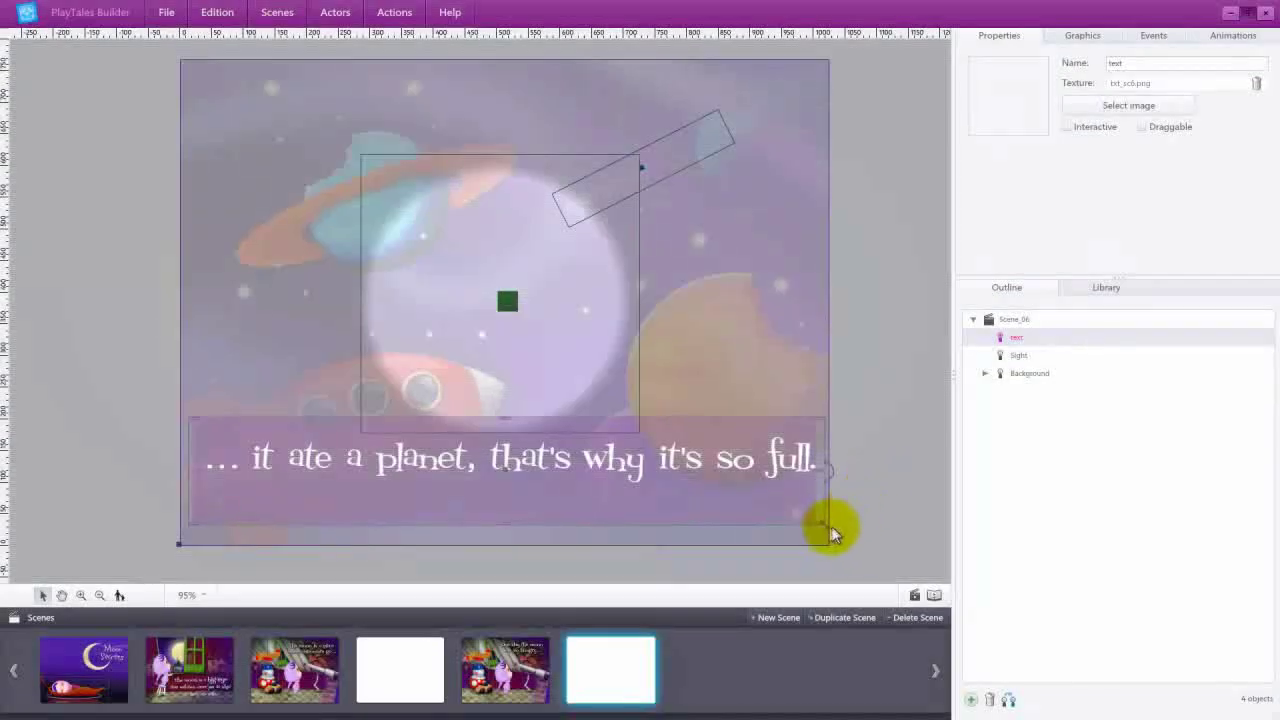
Step: Scale the text actor down slightly so it sits within the scene's width and emulate Scene_06
{"action": "left_click_drag", "start_coordinate": [826, 530], "coordinate": [783, 511]}
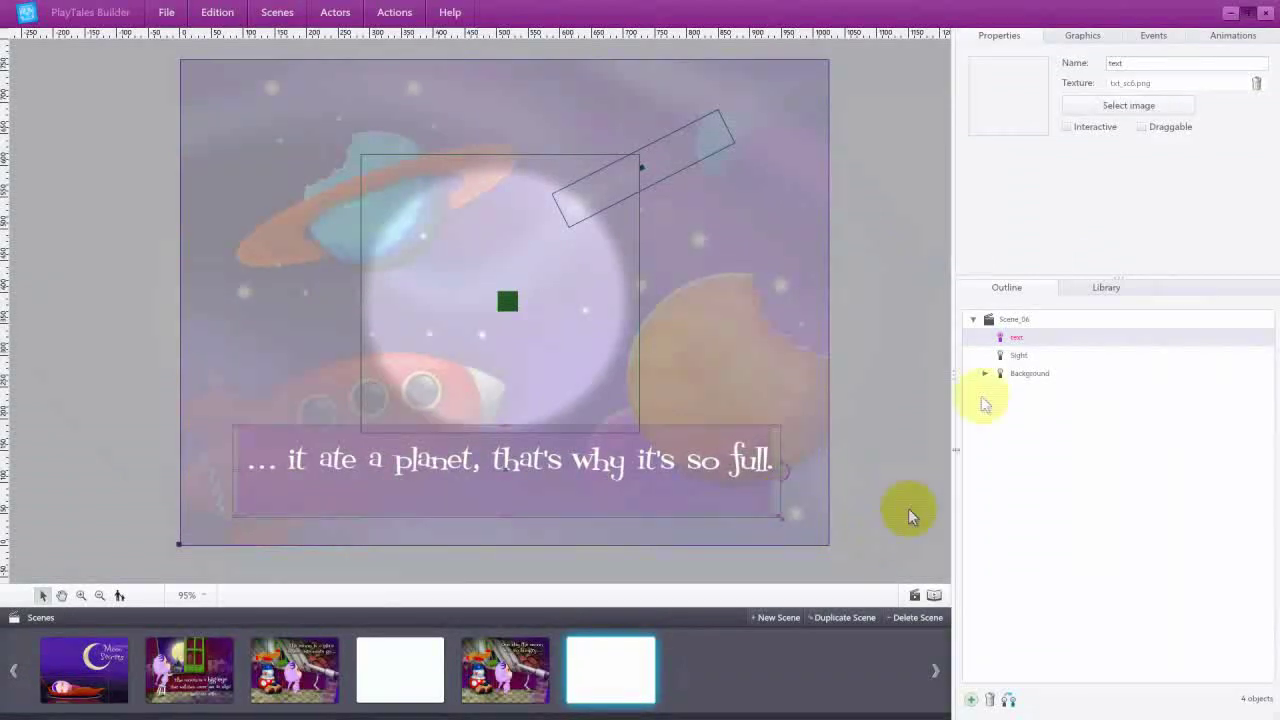
{"action": "left_click", "coordinate": [1012, 320]}
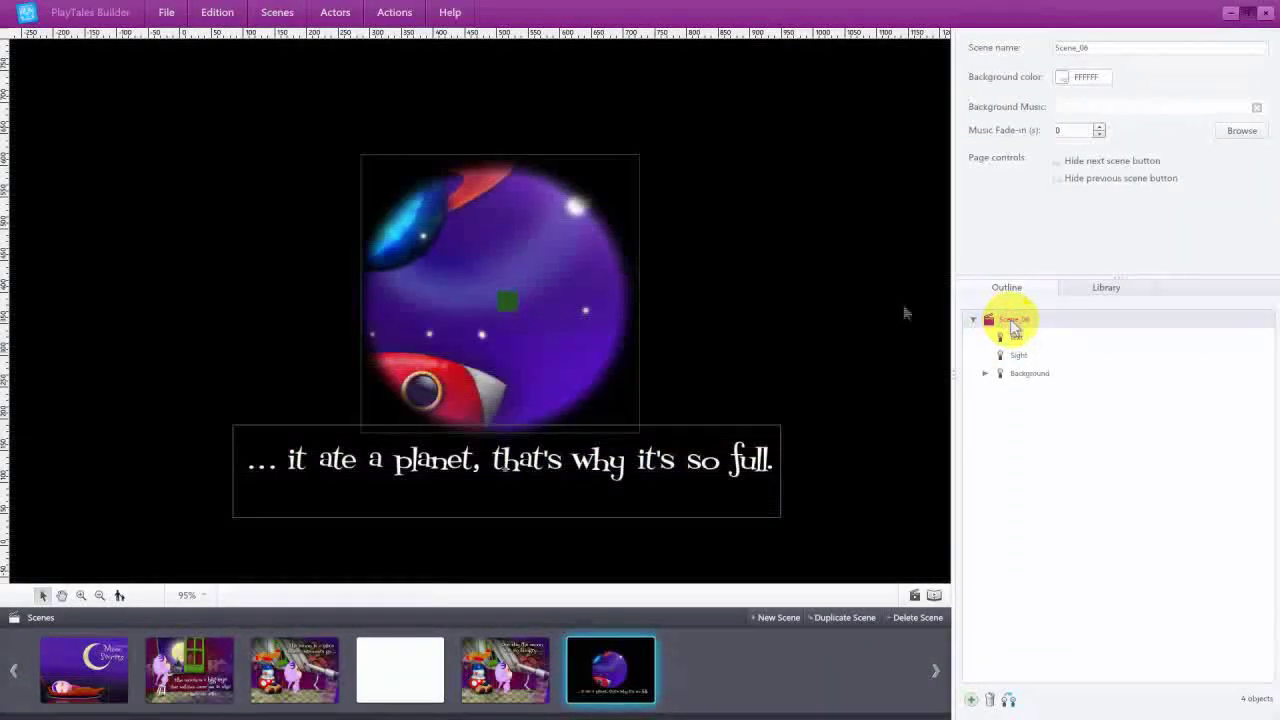
{"action": "left_click", "coordinate": [913, 597]}
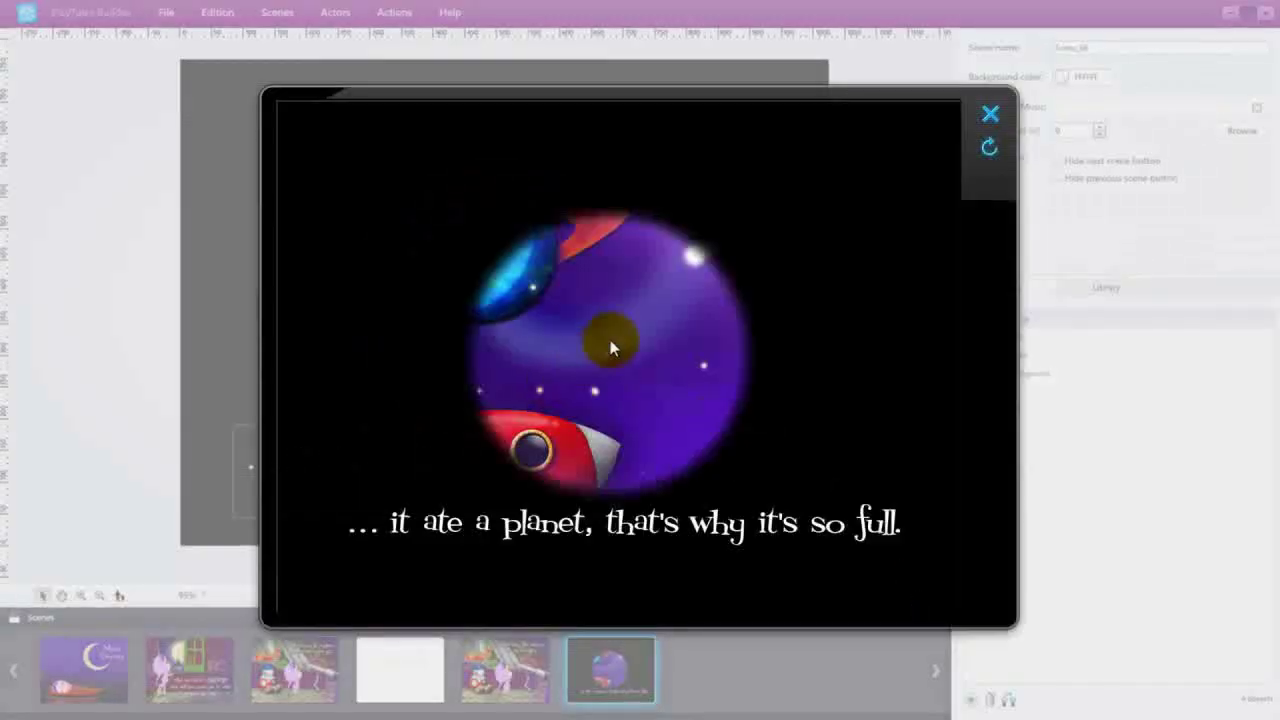